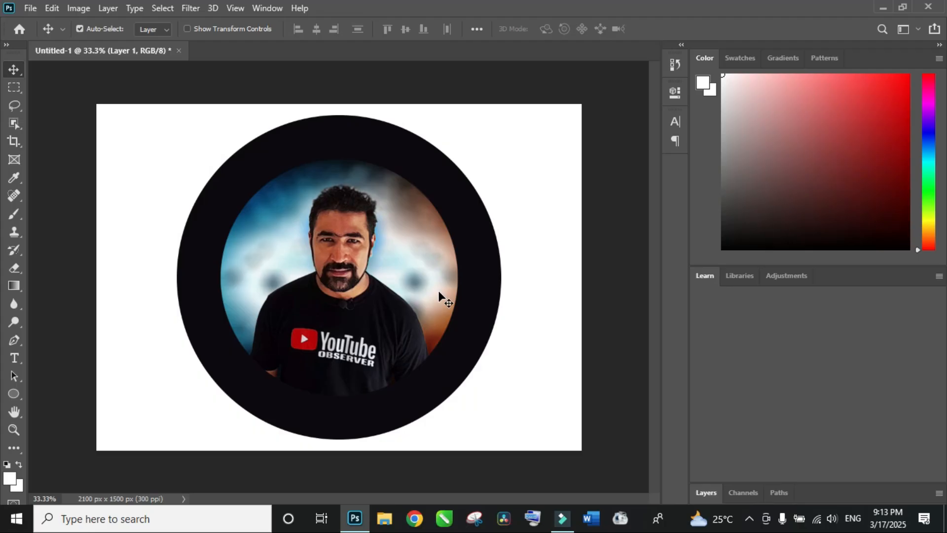
Add a guide layout with 2 columns and 2 rows to divide the canvas through its centre.
{"action": "left_click", "coordinate": [239, 9]}
{"action": "mouse_move", "coordinate": [342, 323]}
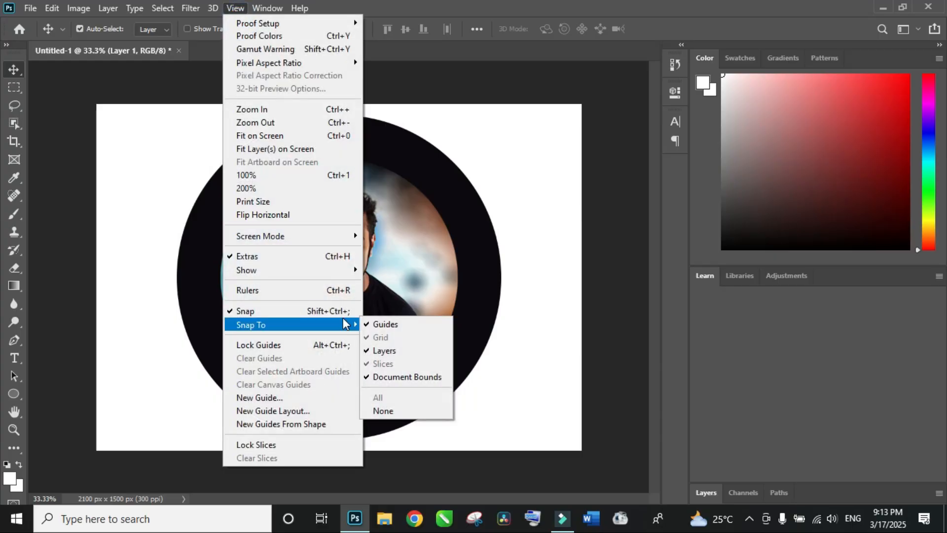
{"action": "left_click", "coordinate": [327, 412]}
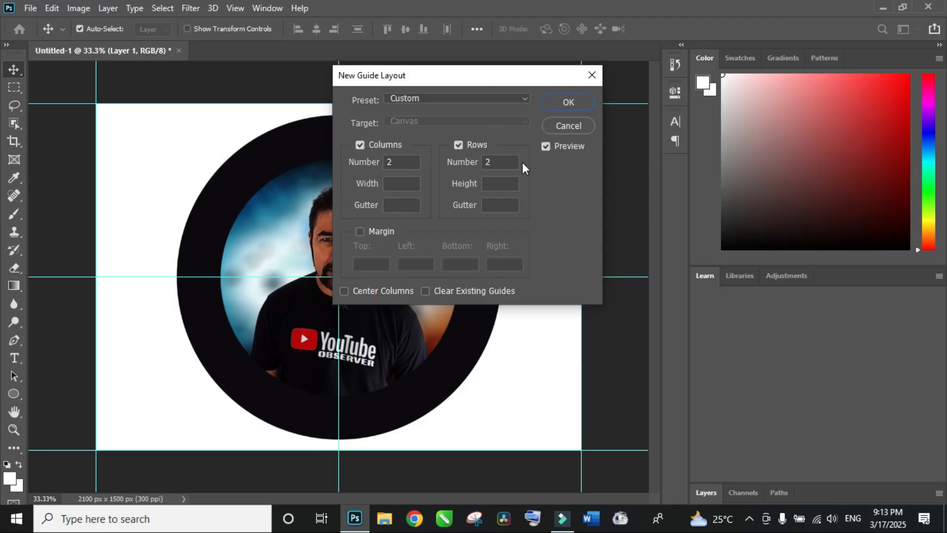
{"action": "left_click", "coordinate": [574, 103]}
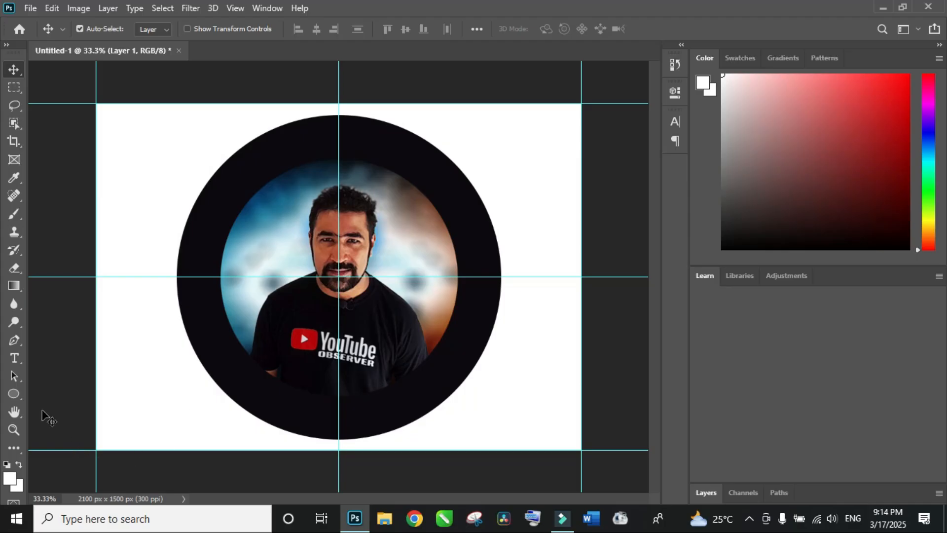
Draw a circular ellipse path about 1068 px across, centred on the guide intersection around the photo, and show the document's paths.
{"action": "left_click", "coordinate": [17, 392]}
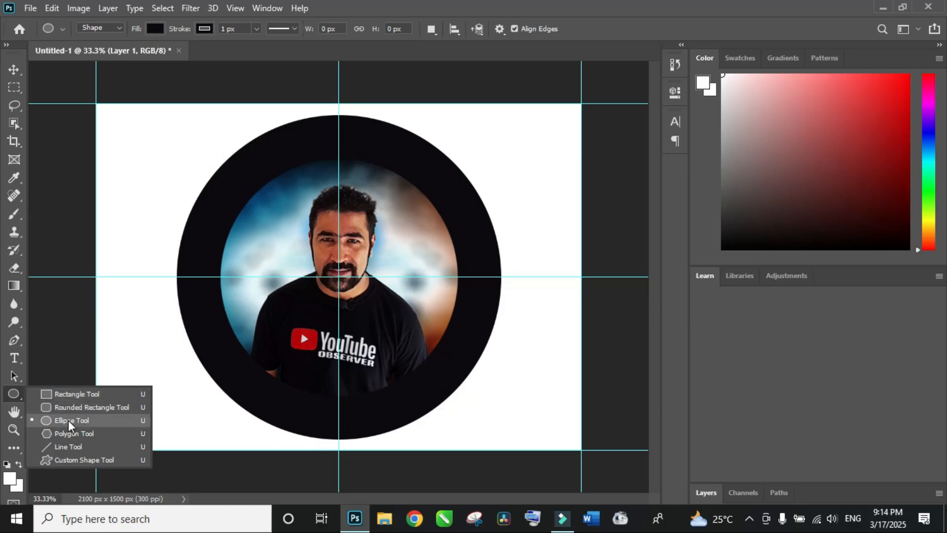
{"action": "left_click", "coordinate": [83, 421]}
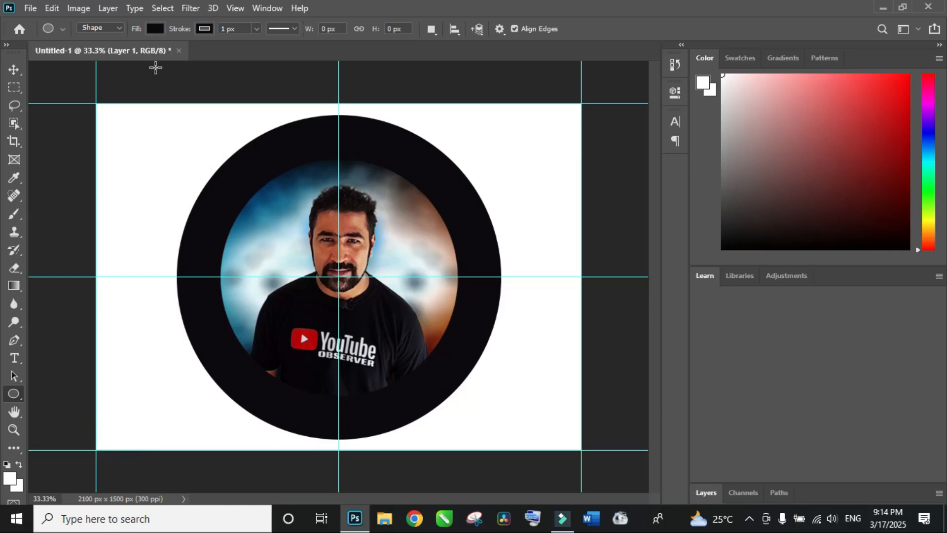
{"action": "left_click", "coordinate": [120, 27]}
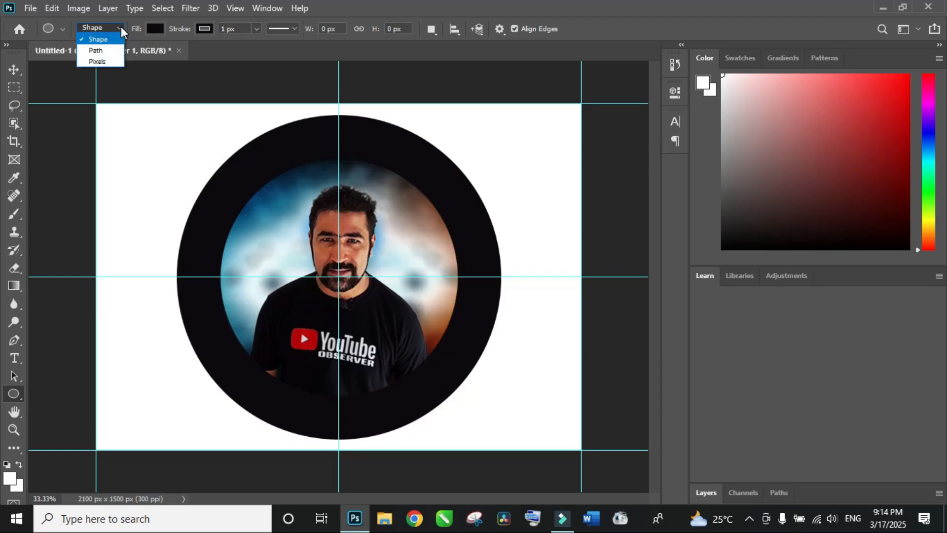
{"action": "left_click", "coordinate": [106, 50]}
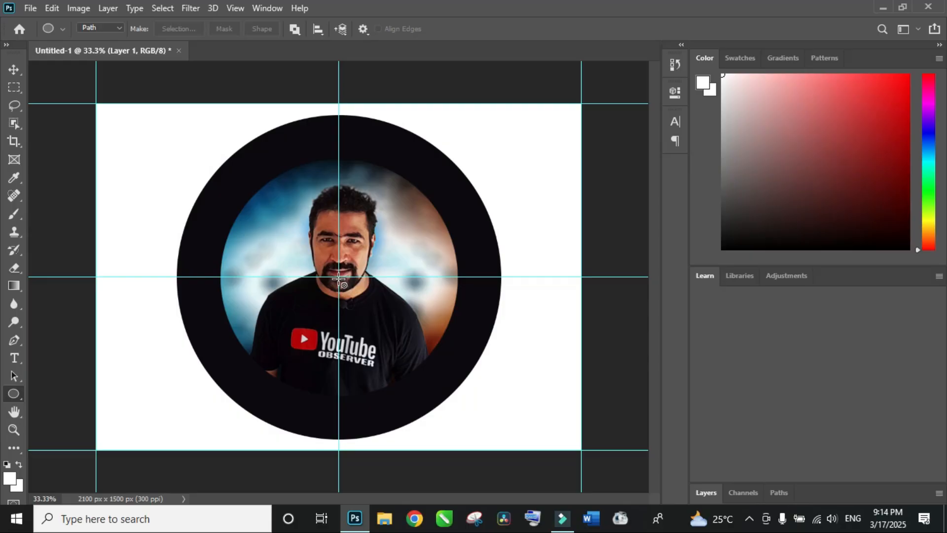
{"action": "left_click_drag", "start_coordinate": [339, 277], "coordinate": [366, 306]}
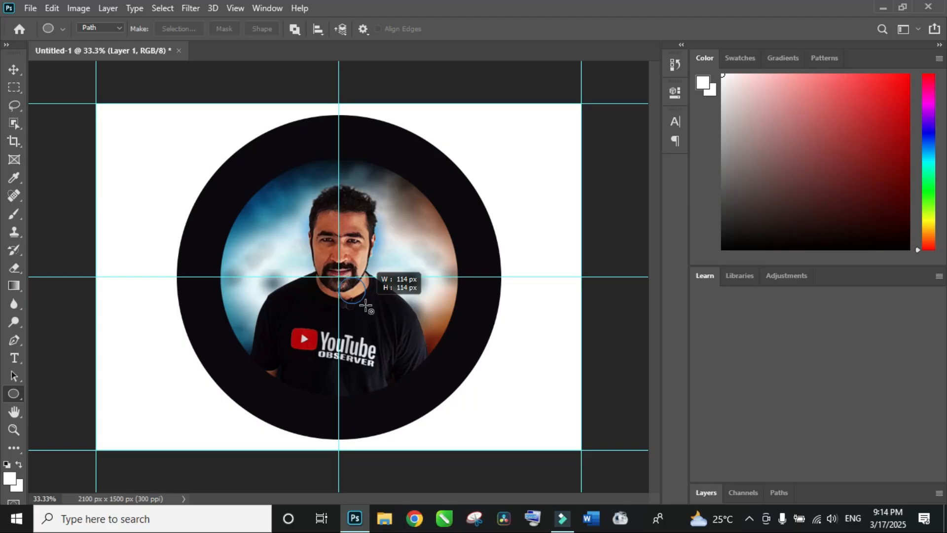
{"action": "left_click_drag", "start_coordinate": [365, 306], "coordinate": [454, 389]}
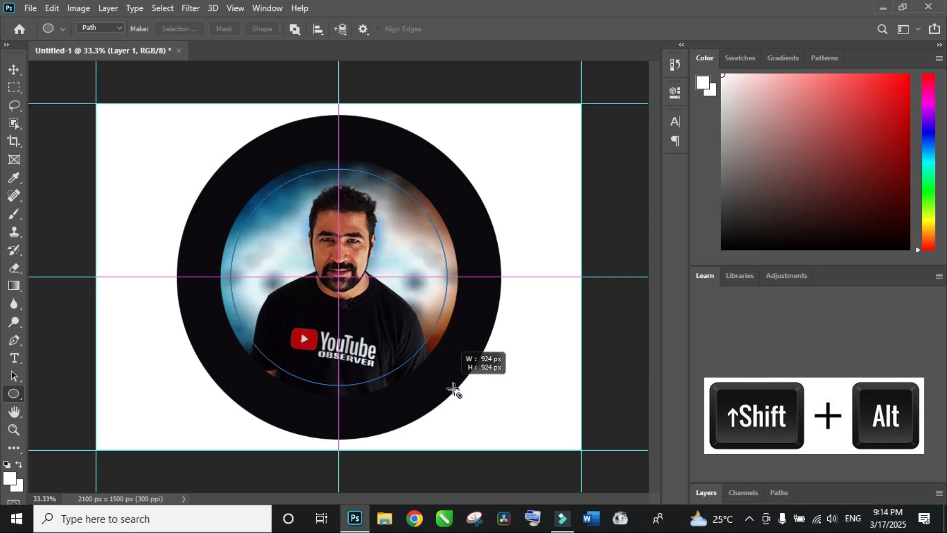
{"action": "left_click_drag", "start_coordinate": [454, 390], "coordinate": [465, 402]}
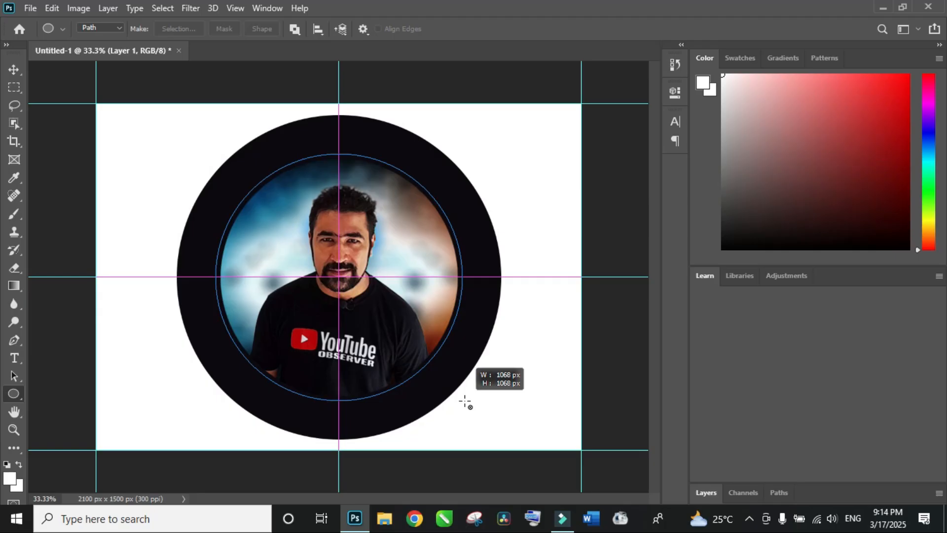
{"action": "left_click_drag", "start_coordinate": [464, 402], "coordinate": [465, 402]}
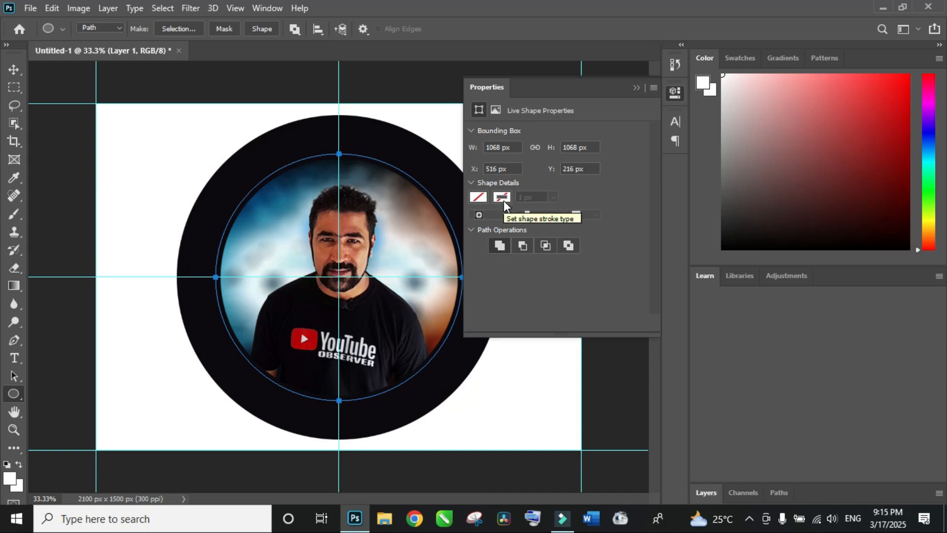
{"action": "left_click", "coordinate": [636, 87]}
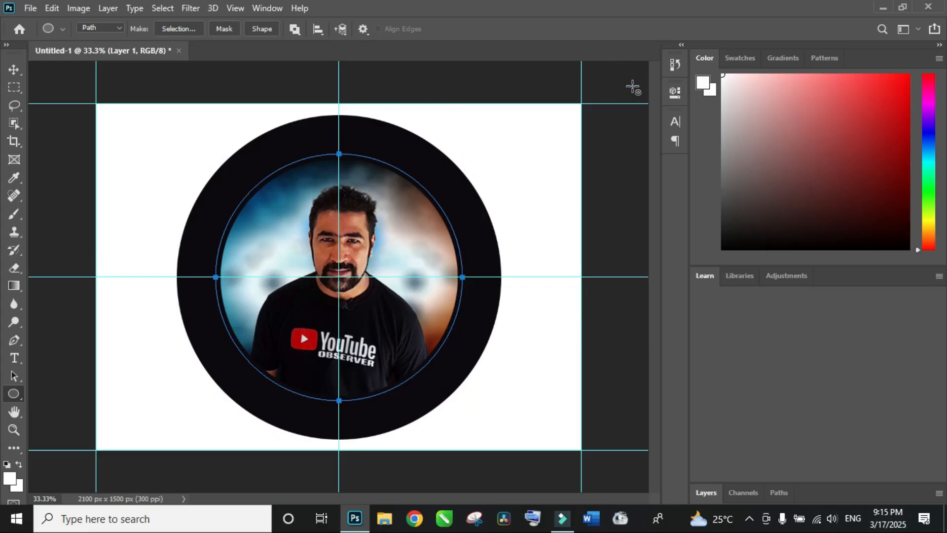
{"action": "scroll", "coordinate": [921, 386], "scroll_direction": "down", "scroll_amount": 1}
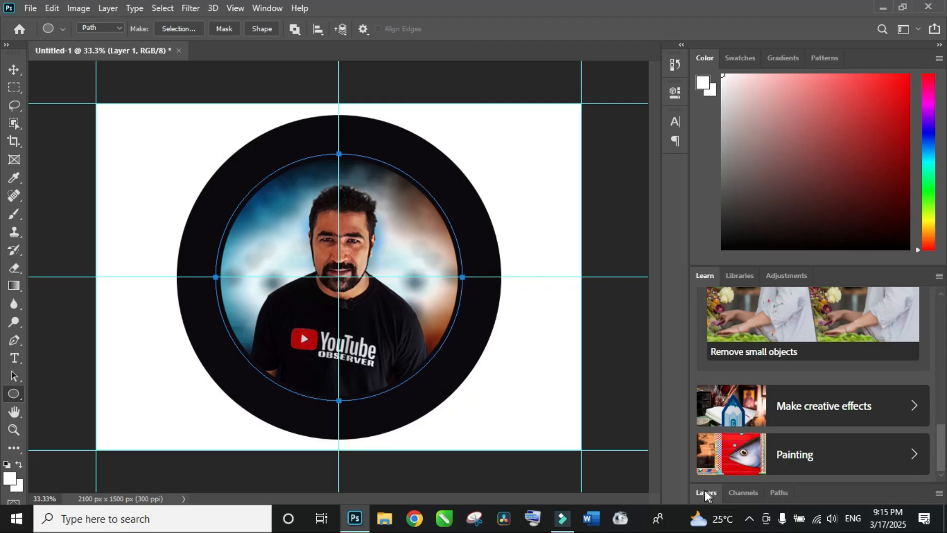
{"action": "left_click", "coordinate": [785, 496]}
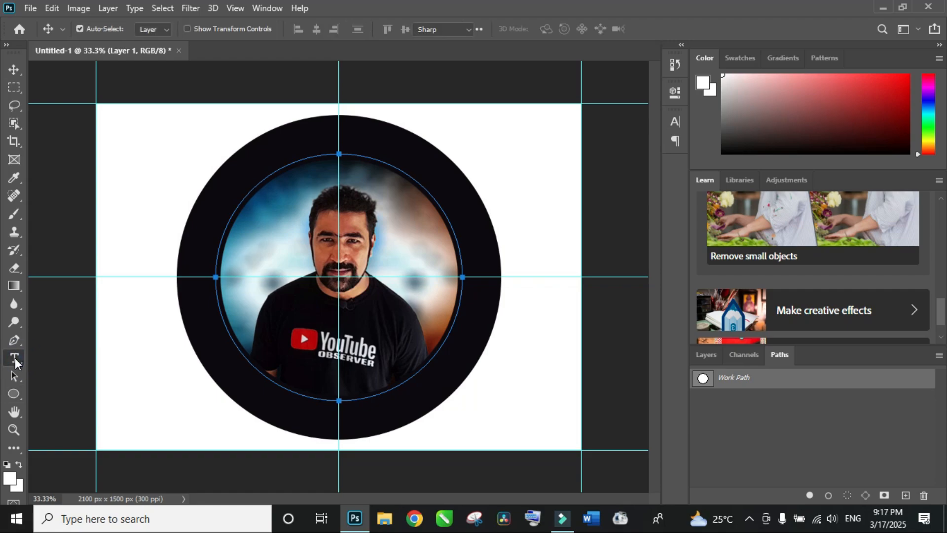
Add text along the circular path, starting on its upper-left arc, reading "All You Need To Know".
{"action": "left_click", "coordinate": [14, 359]}
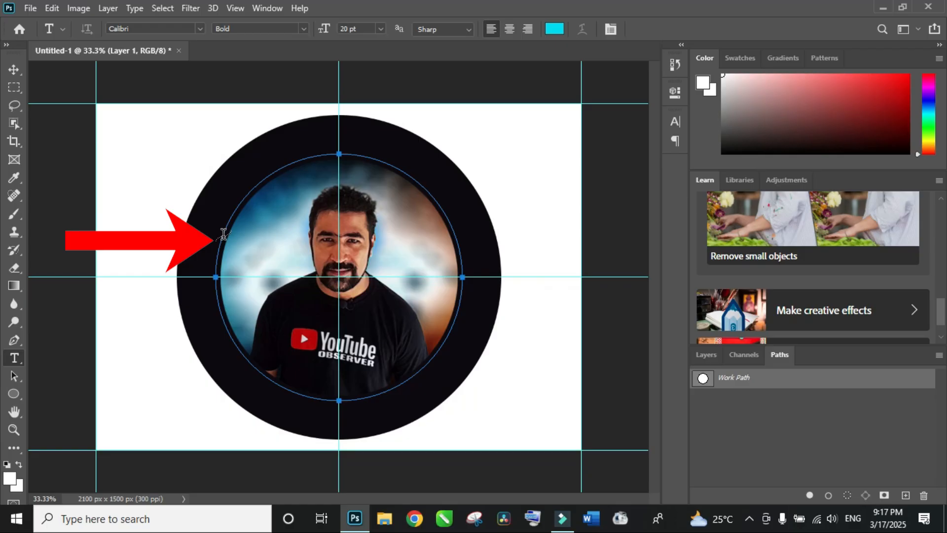
{"action": "left_click", "coordinate": [224, 234]}
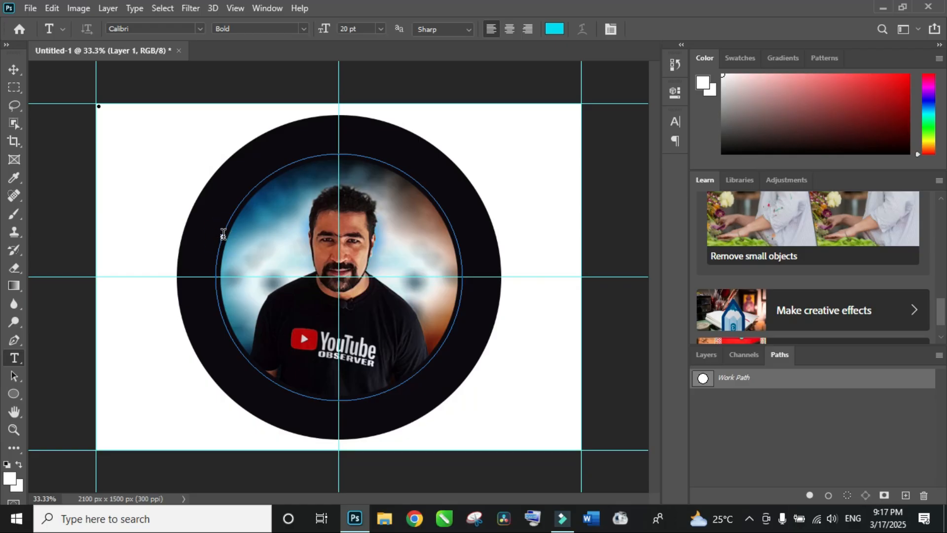
{"action": "left_click", "coordinate": [223, 233]}
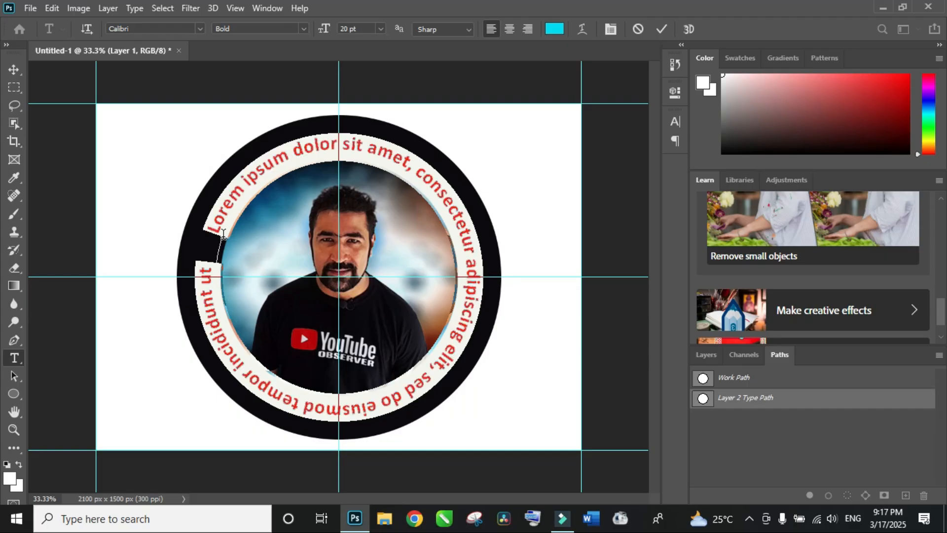
{"action": "type", "text": "All"}
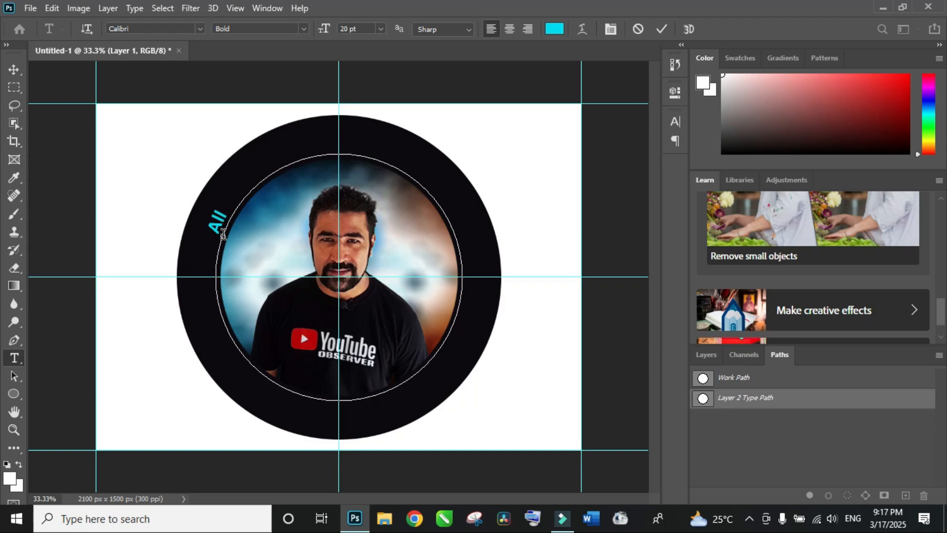
{"action": "type", "text": " You Need"}
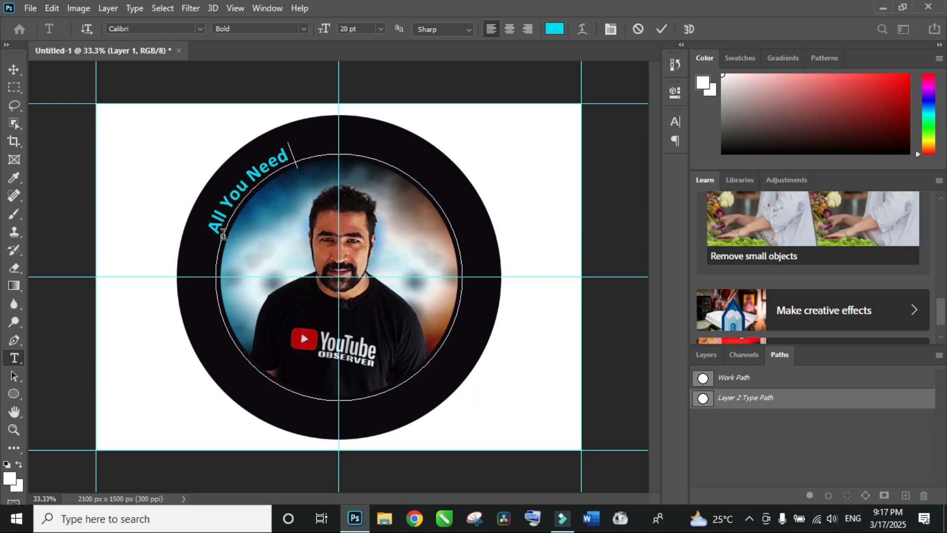
{"action": "type", "text": " To Know"}
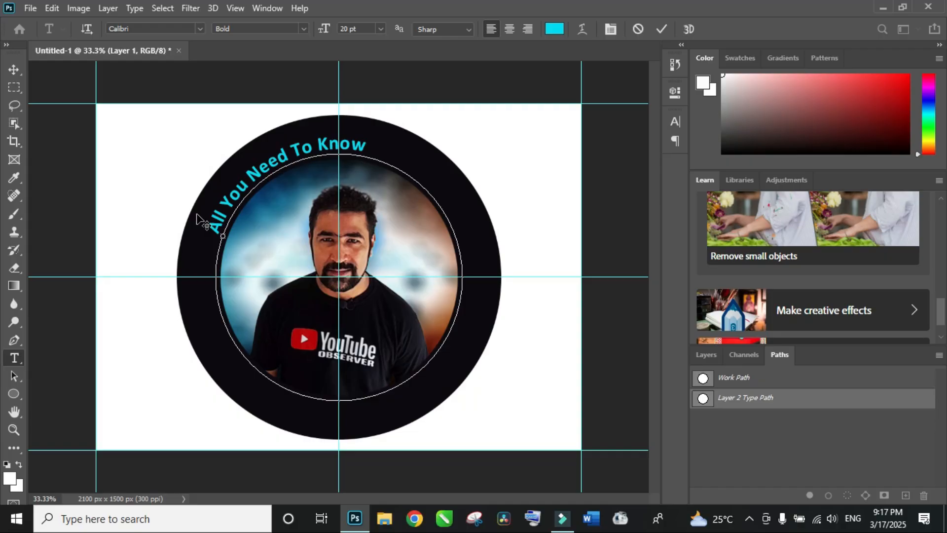
Set the font size of the whole curved text to 30 pt and commit the edit.
{"action": "key", "text": "ctrl+t"}
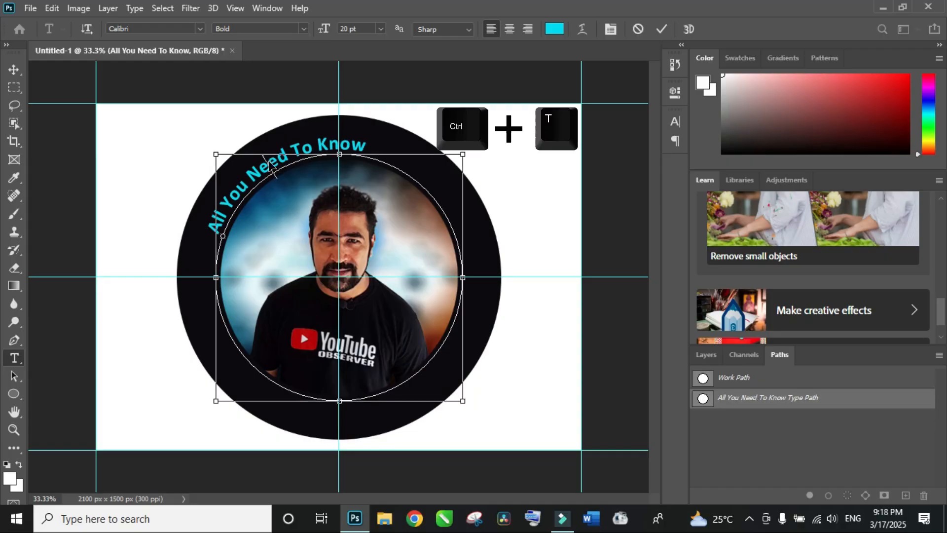
{"action": "triple_click", "coordinate": [269, 165]}
{"action": "left_click", "coordinate": [381, 30]}
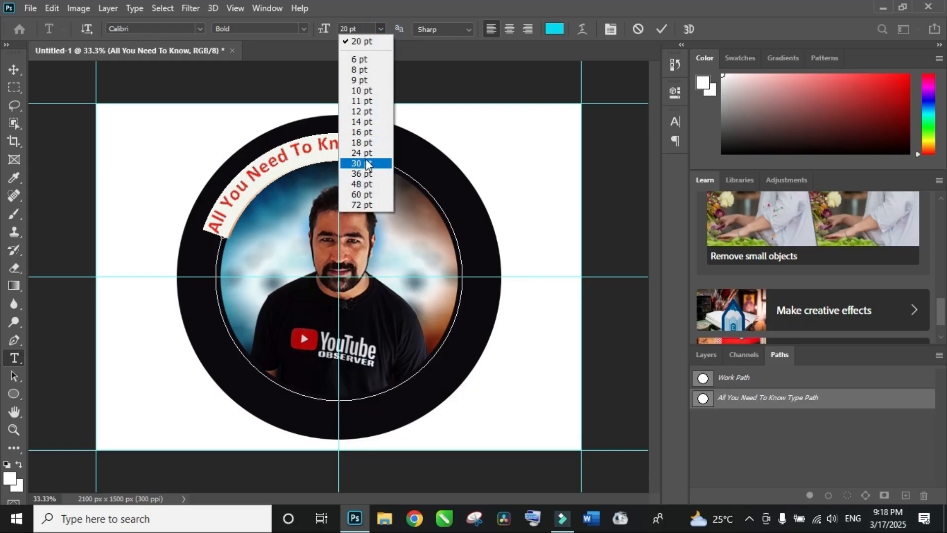
{"action": "left_click", "coordinate": [366, 163]}
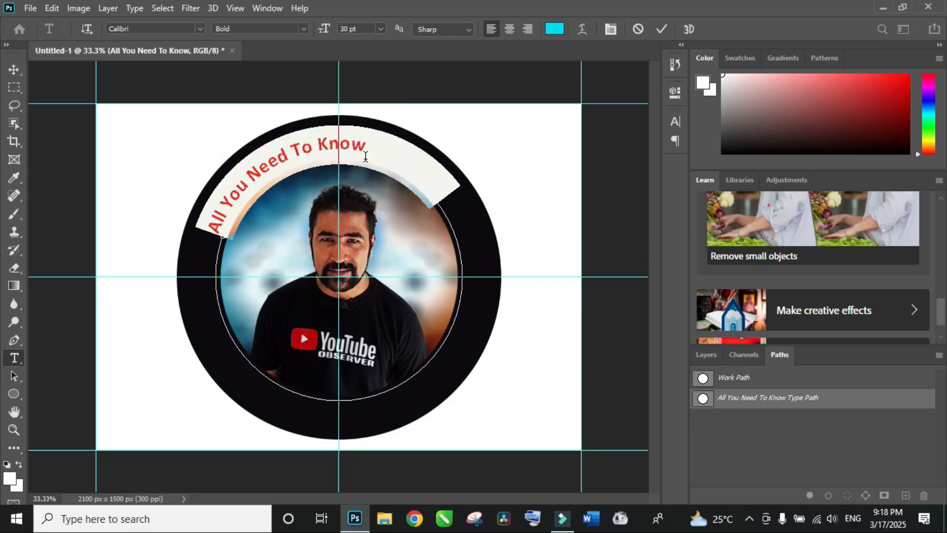
{"action": "left_click", "coordinate": [18, 66]}
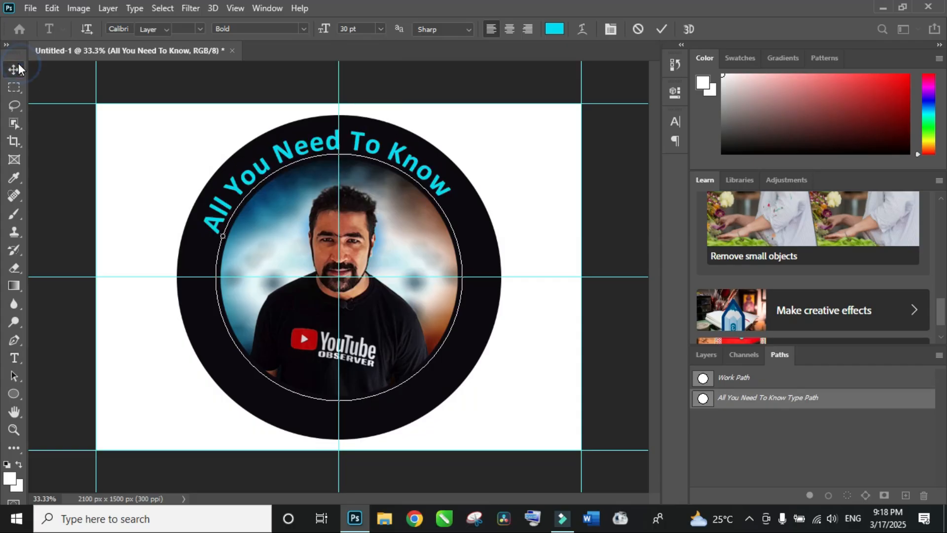
Move the curved text's start point with the Path Selection tool to where the horizontal guide crosses the circle's left side.
{"action": "left_click", "coordinate": [15, 378]}
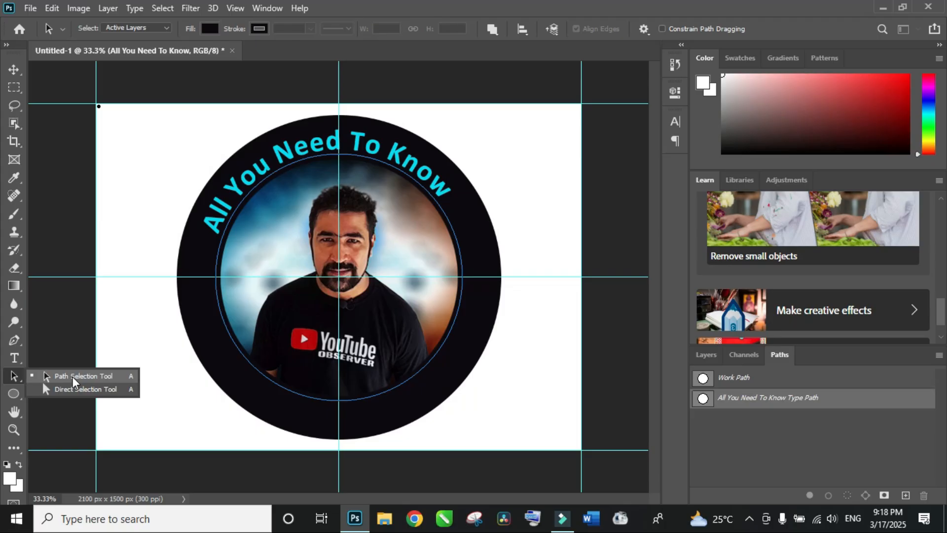
{"action": "left_click", "coordinate": [72, 377]}
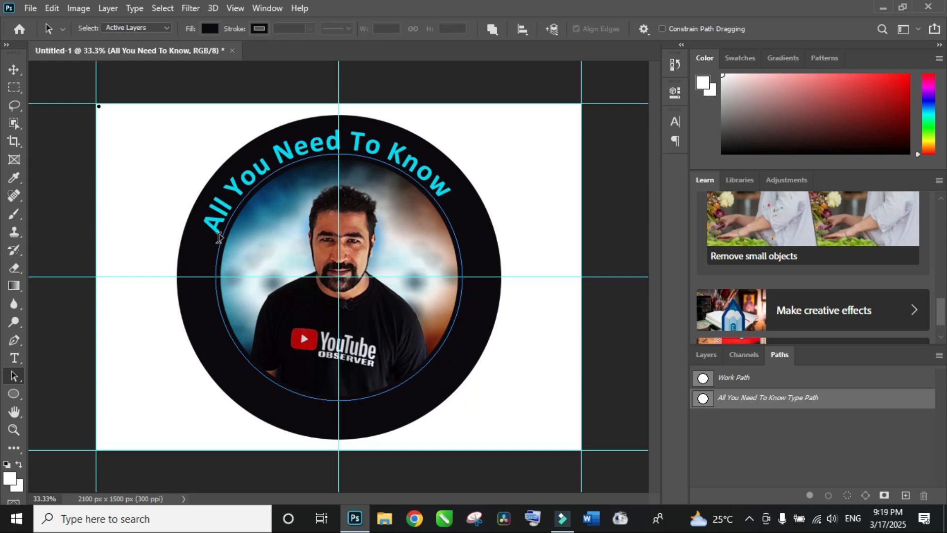
{"action": "left_click", "coordinate": [217, 241]}
{"action": "key", "text": "ctrl+semicolon"}
{"action": "key", "text": "ctrl+semicolon"}
{"action": "key", "text": "ctrl+semicolon"}
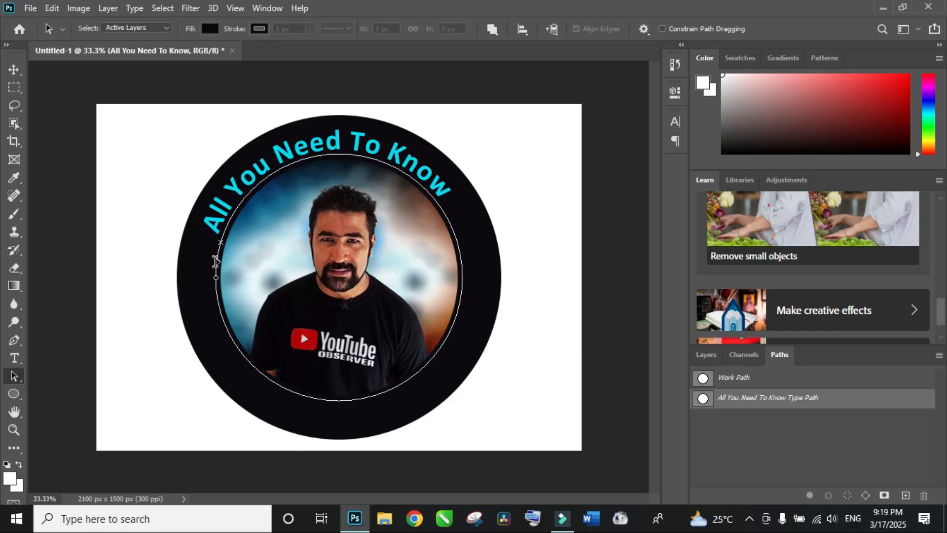
{"action": "left_click_drag", "start_coordinate": [216, 261], "coordinate": [215, 277]}
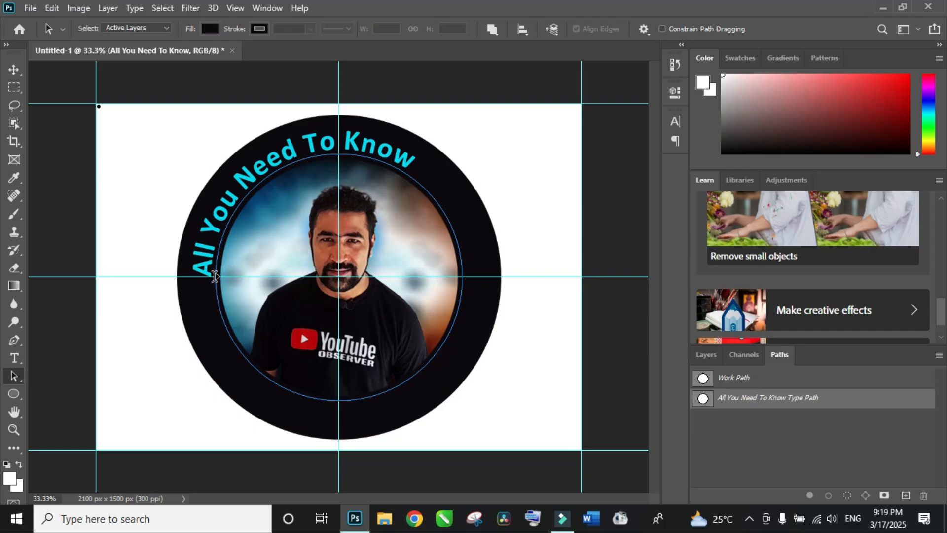
Move the curved text's end point to where the horizontal guide crosses the circle's right side.
{"action": "left_click", "coordinate": [216, 278]}
{"action": "left_click_drag", "start_coordinate": [217, 257], "coordinate": [221, 219]}
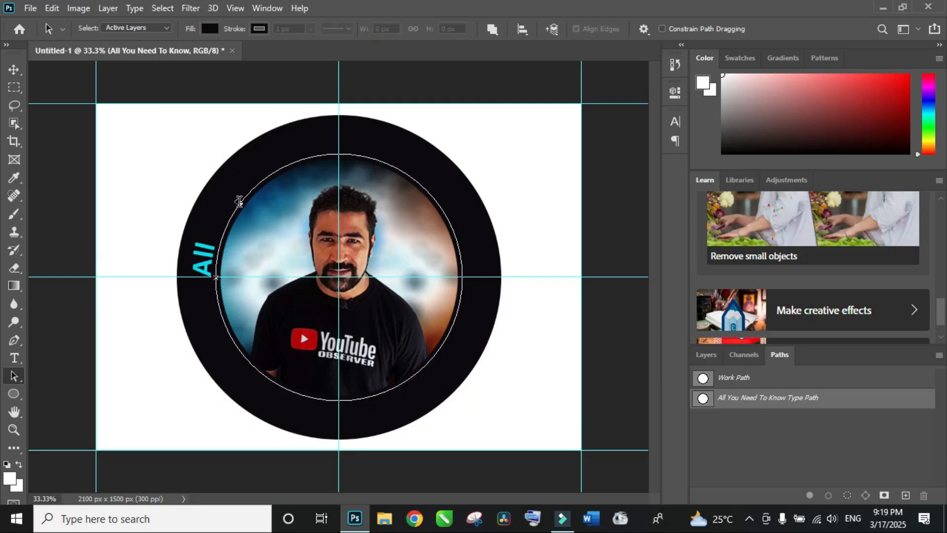
{"action": "mouse_move", "coordinate": [249, 193]}
{"action": "left_mouse_down"}
{"action": "mouse_move", "coordinate": [302, 153]}
{"action": "mouse_move", "coordinate": [382, 150]}
{"action": "mouse_move", "coordinate": [432, 196]}
{"action": "mouse_move", "coordinate": [465, 268]}
{"action": "left_mouse_up"}
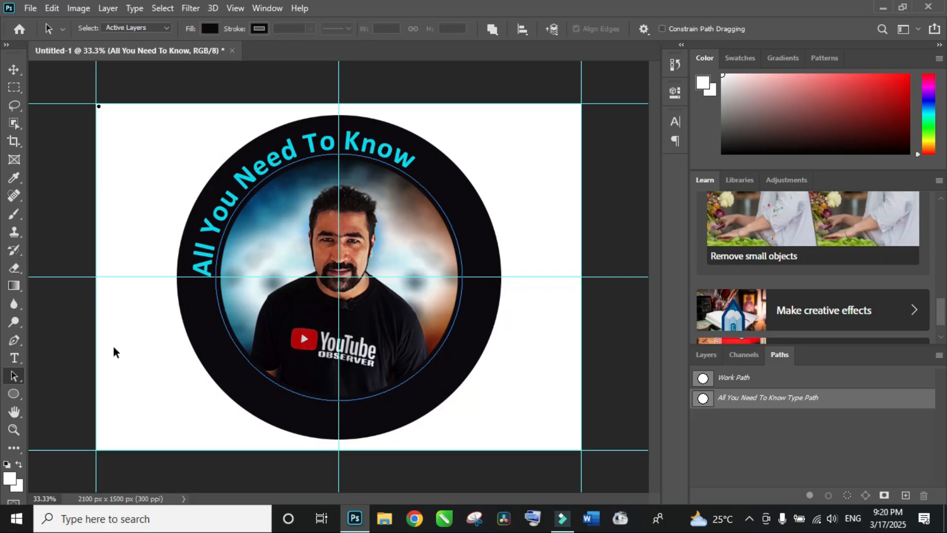
Centre-align the curved text and replace its words "All You" with "Everything You".
{"action": "left_click", "coordinate": [14, 358]}
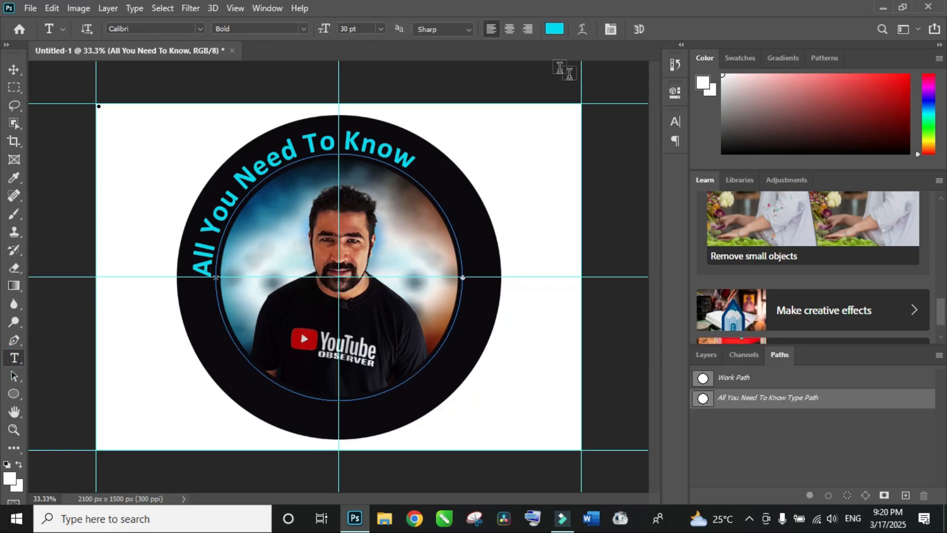
{"action": "left_click", "coordinate": [511, 29]}
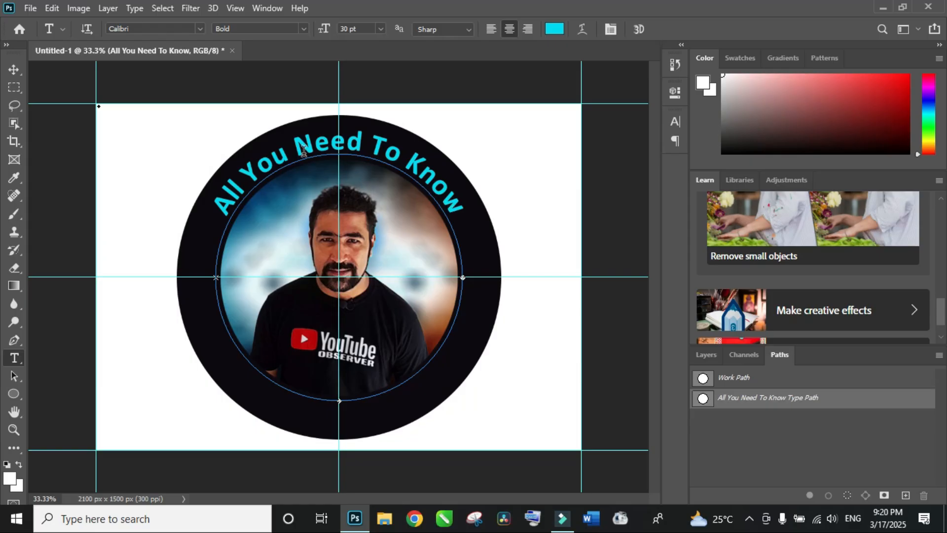
{"action": "left_click_drag", "start_coordinate": [226, 206], "coordinate": [298, 151]}
{"action": "type", "text": "Everything"}
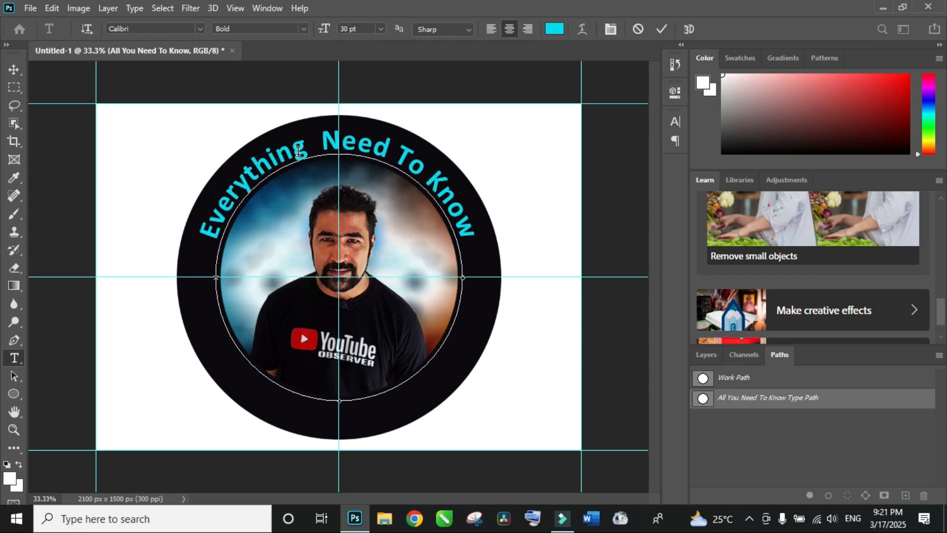
{"action": "type", "text": " You"}
{"action": "left_click", "coordinate": [15, 70]}
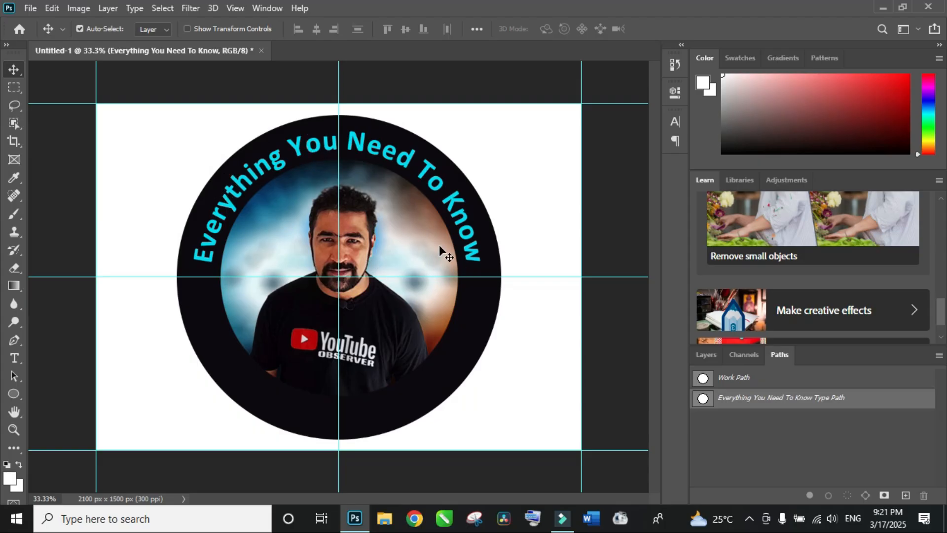
Undo the wording change so the curved text reads "All You Need To Know", and set its font size to 36 pt.
{"action": "left_click", "coordinate": [14, 357]}
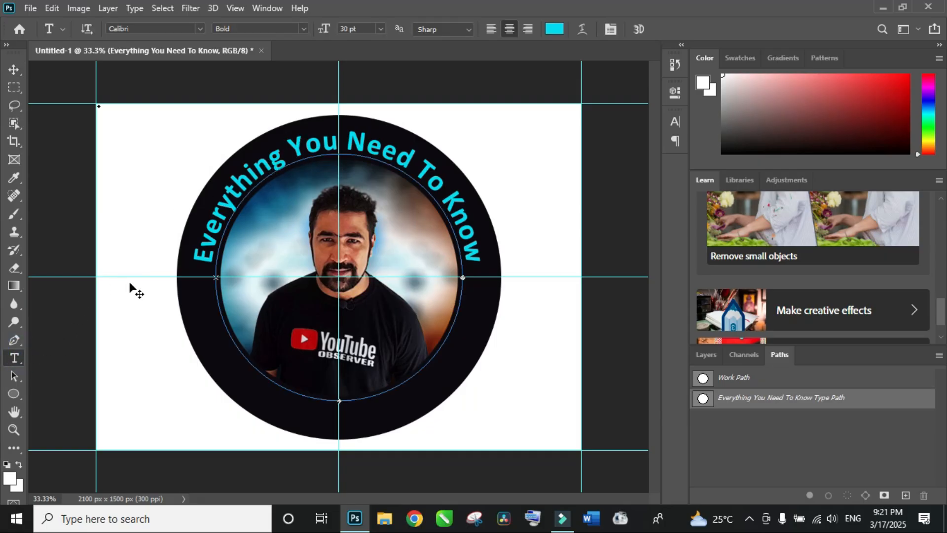
{"action": "key", "text": "ctrl+z"}
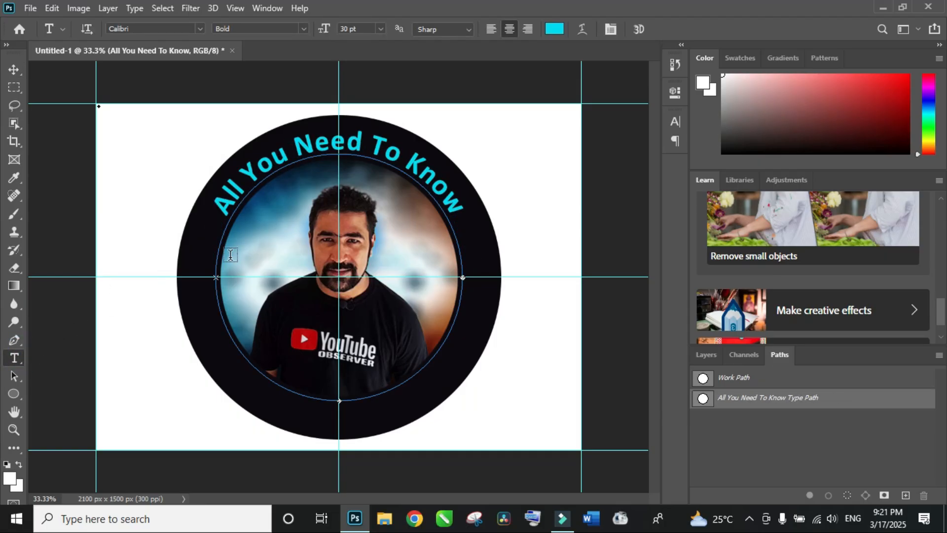
{"action": "left_click", "coordinate": [266, 164]}
{"action": "key", "text": "ctrl+t"}
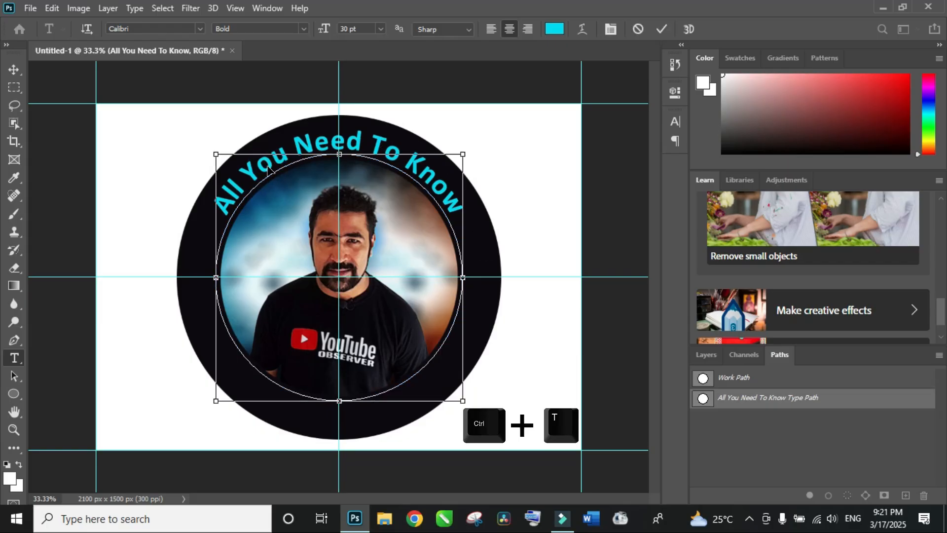
{"action": "left_click", "coordinate": [380, 30]}
{"action": "left_click", "coordinate": [359, 169]}
{"action": "left_click", "coordinate": [13, 69]}
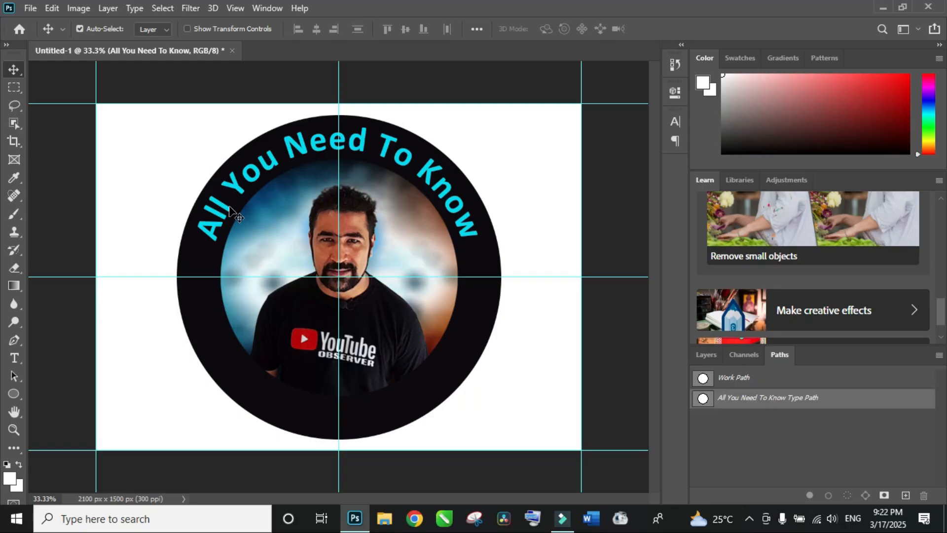
Hide the "All You Need To Know" text layer and select the circular Work Path for a second curved text.
{"action": "left_click", "coordinate": [706, 356]}
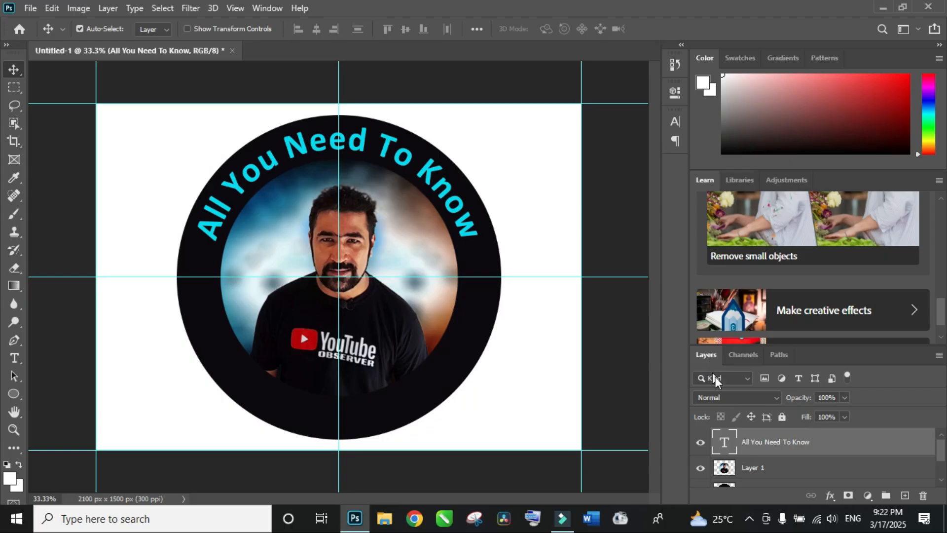
{"action": "left_click", "coordinate": [700, 444]}
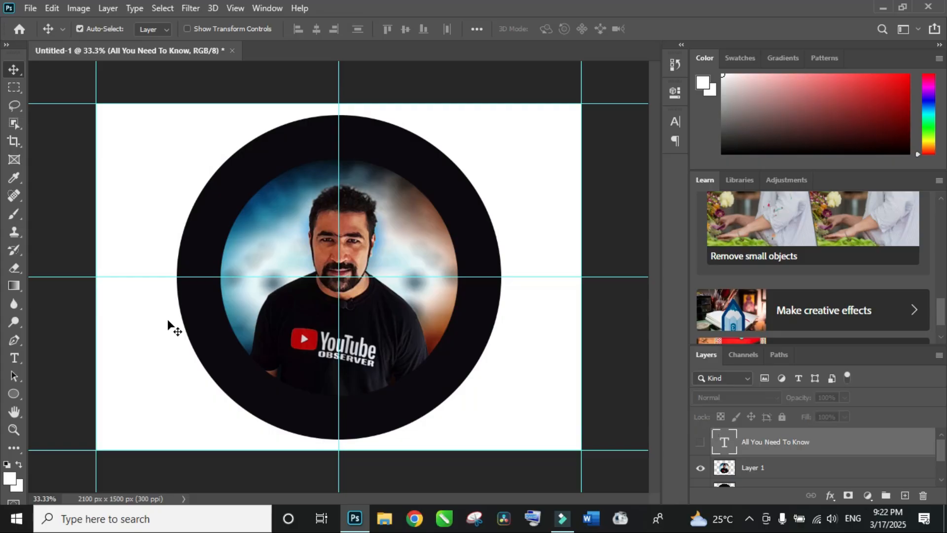
{"action": "left_click", "coordinate": [16, 360]}
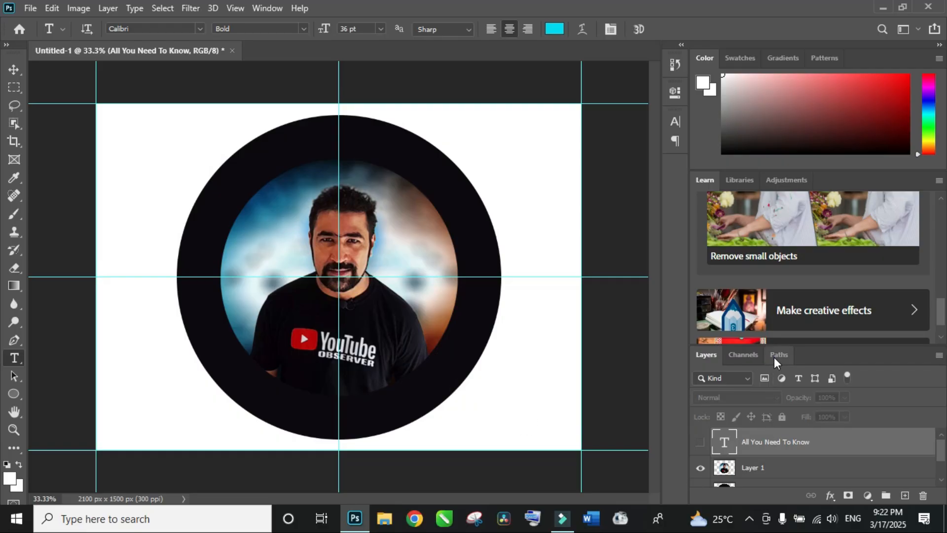
{"action": "left_click", "coordinate": [774, 358]}
{"action": "left_click", "coordinate": [791, 381]}
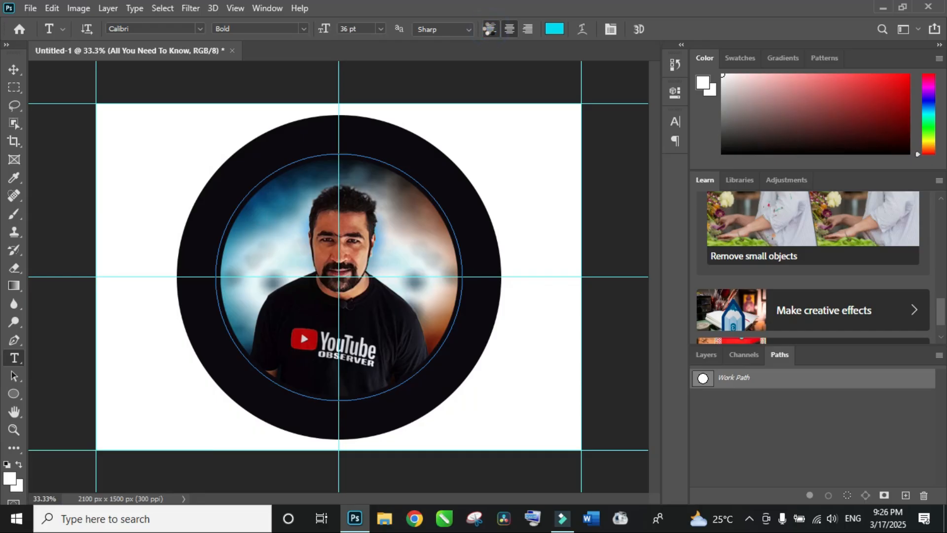
Add the left-aligned text "OBSERVERX" along the circular path, starting at the circle's lowest point.
{"action": "left_click", "coordinate": [490, 28]}
{"action": "left_click", "coordinate": [333, 398]}
{"action": "type", "text": "OBSERVERX"}
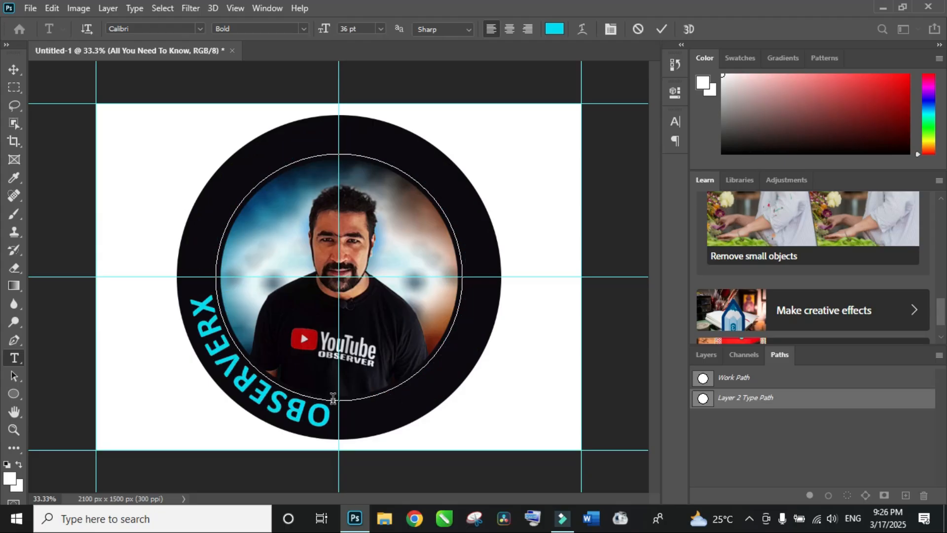
Flip the OBSERVERX text to the inside of the circle with the Path Selection tool.
{"action": "left_click", "coordinate": [15, 376]}
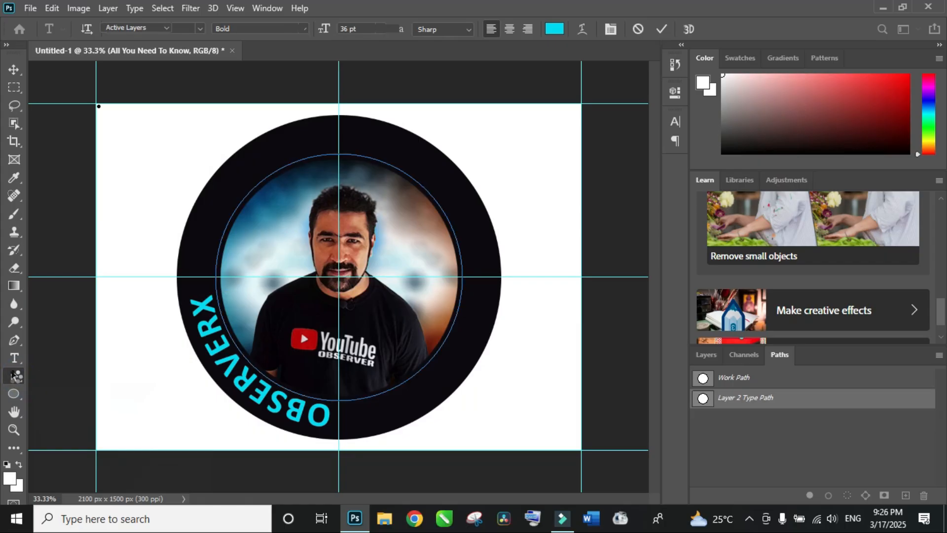
{"action": "right_click", "coordinate": [15, 377]}
{"action": "left_click", "coordinate": [55, 375]}
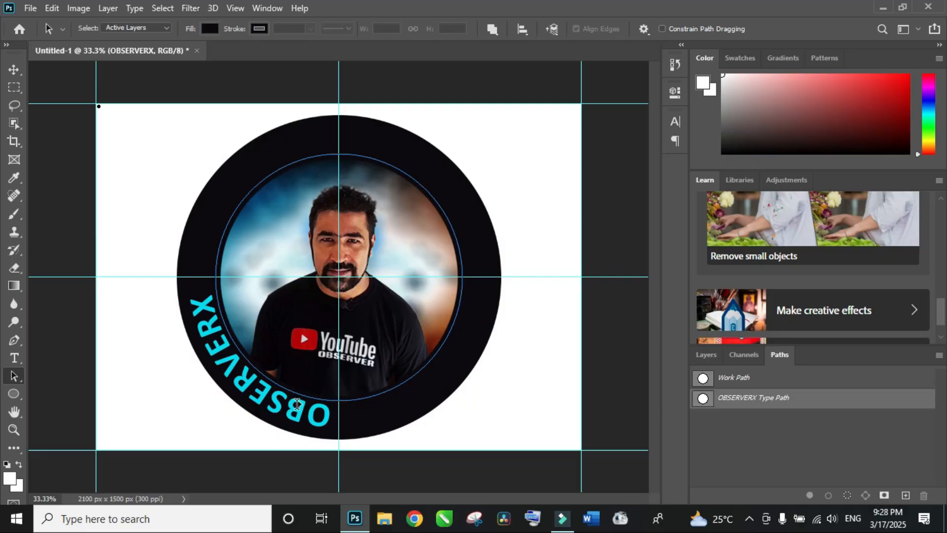
{"action": "left_click_drag", "start_coordinate": [297, 405], "coordinate": [310, 392]}
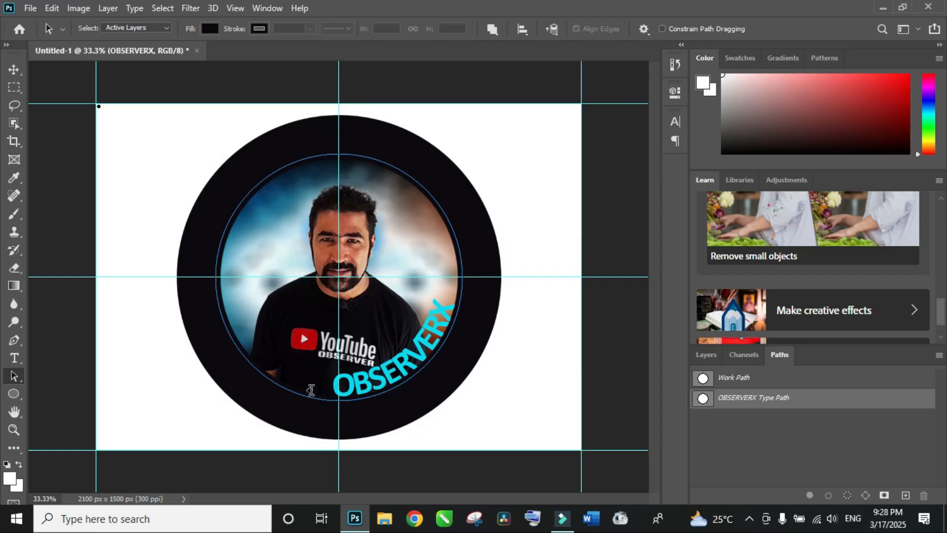
Move the OBSERVERX text's start point along the path to where the horizontal guide crosses the circle's left side.
{"action": "mouse_move", "coordinate": [302, 382]}
{"action": "left_mouse_down"}
{"action": "mouse_move", "coordinate": [259, 353]}
{"action": "mouse_move", "coordinate": [217, 281]}
{"action": "mouse_move", "coordinate": [313, 397]}
{"action": "mouse_move", "coordinate": [345, 394]}
{"action": "mouse_move", "coordinate": [408, 363]}
{"action": "mouse_move", "coordinate": [442, 310]}
{"action": "mouse_move", "coordinate": [457, 256]}
{"action": "left_mouse_up"}
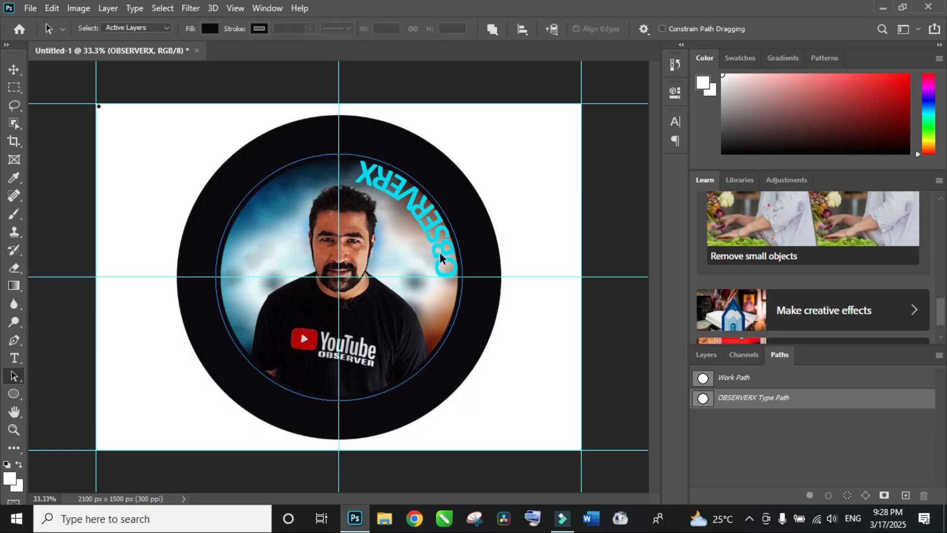
{"action": "mouse_move", "coordinate": [459, 280]}
{"action": "left_mouse_down"}
{"action": "mouse_move", "coordinate": [448, 308]}
{"action": "mouse_move", "coordinate": [393, 361]}
{"action": "mouse_move", "coordinate": [311, 376]}
{"action": "mouse_move", "coordinate": [257, 338]}
{"action": "mouse_move", "coordinate": [220, 281]}
{"action": "left_mouse_up"}
{"action": "key", "text": "ctrl+semicolon"}
{"action": "key", "text": "ctrl+semicolon"}
{"action": "key", "text": "ctrl+semicolon"}
{"action": "key", "text": "ctrl+semicolon"}
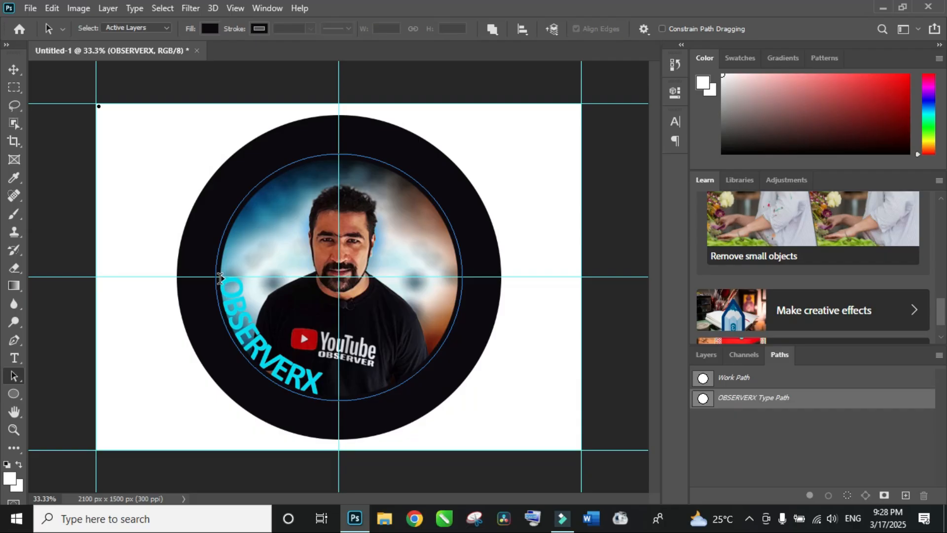
Move the OBSERVERX text's end point to where the horizontal guide crosses the circle's right side, and centre-align the text.
{"action": "left_click_drag", "start_coordinate": [217, 277], "coordinate": [452, 281]}
{"action": "left_click", "coordinate": [22, 359]}
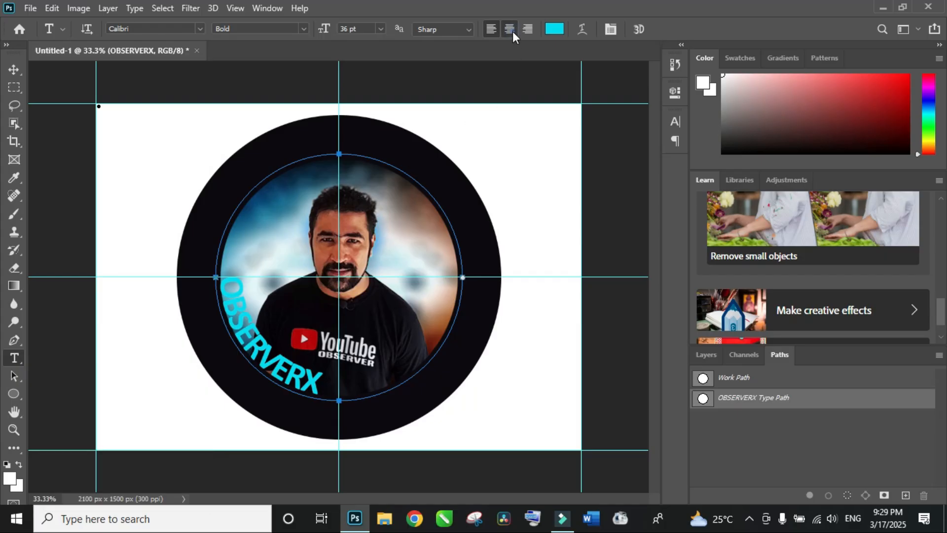
{"action": "left_click", "coordinate": [511, 29]}
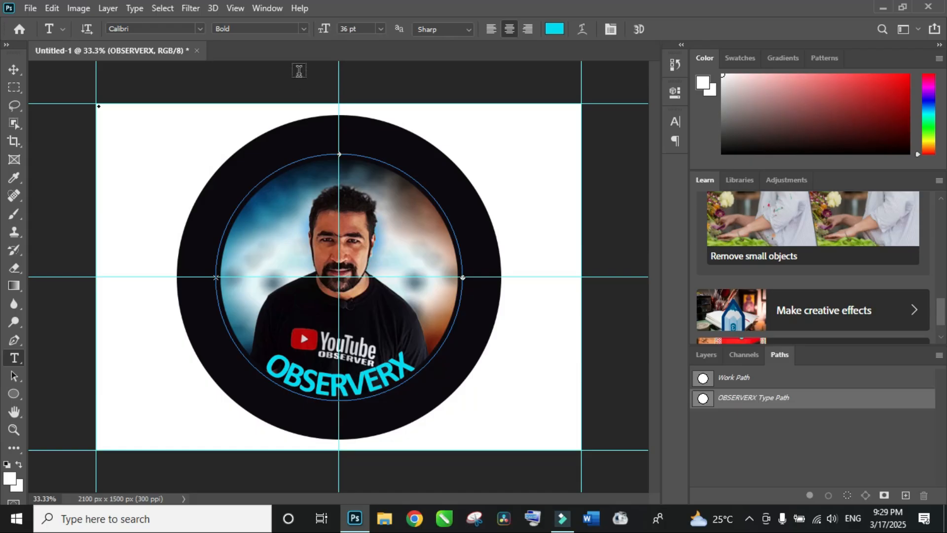
Set the baseline shift of the OBSERVERX text to -29 pt in the character settings, moving it onto the black ring.
{"action": "left_click", "coordinate": [270, 9]}
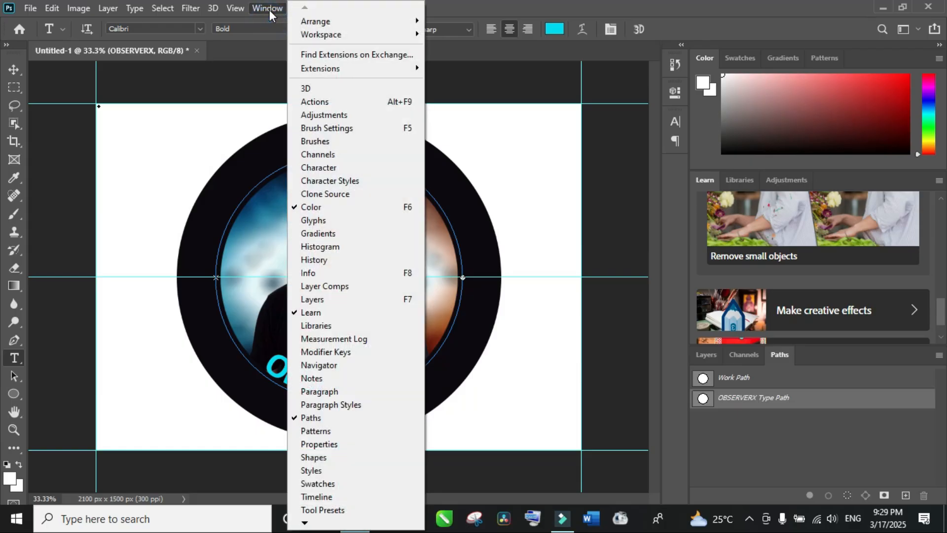
{"action": "left_click", "coordinate": [317, 168]}
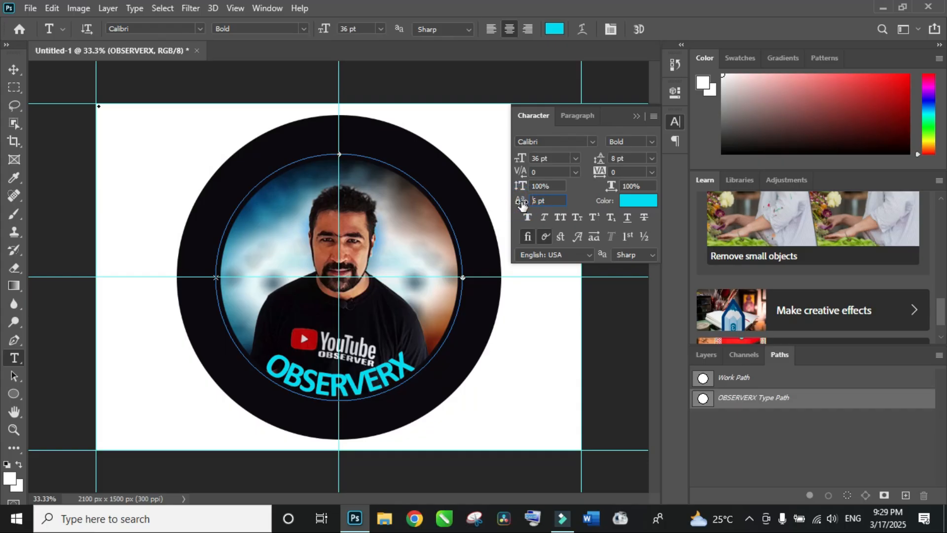
{"action": "mouse_move", "coordinate": [522, 204]}
{"action": "left_mouse_down"}
{"action": "mouse_move", "coordinate": [507, 201]}
{"action": "mouse_move", "coordinate": [526, 205]}
{"action": "left_mouse_up"}
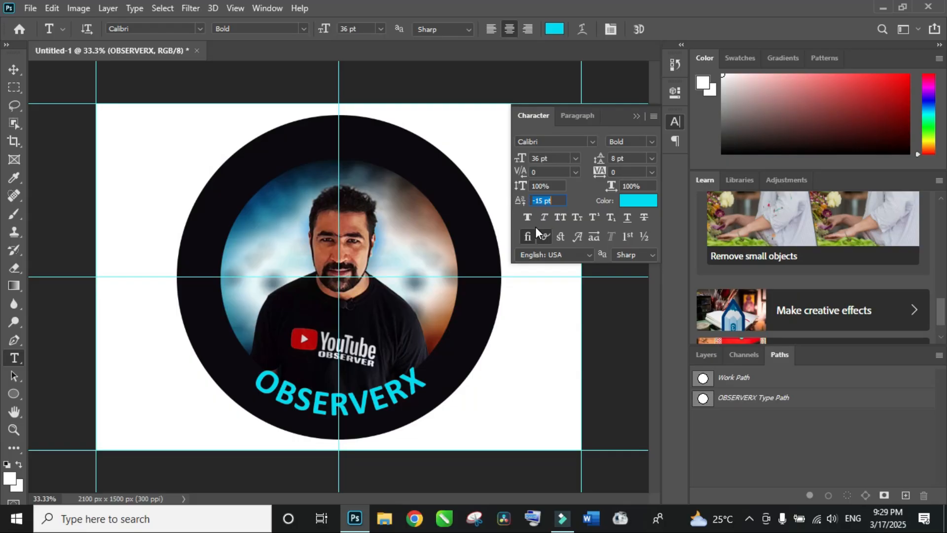
{"action": "left_click_drag", "start_coordinate": [518, 199], "coordinate": [517, 200]}
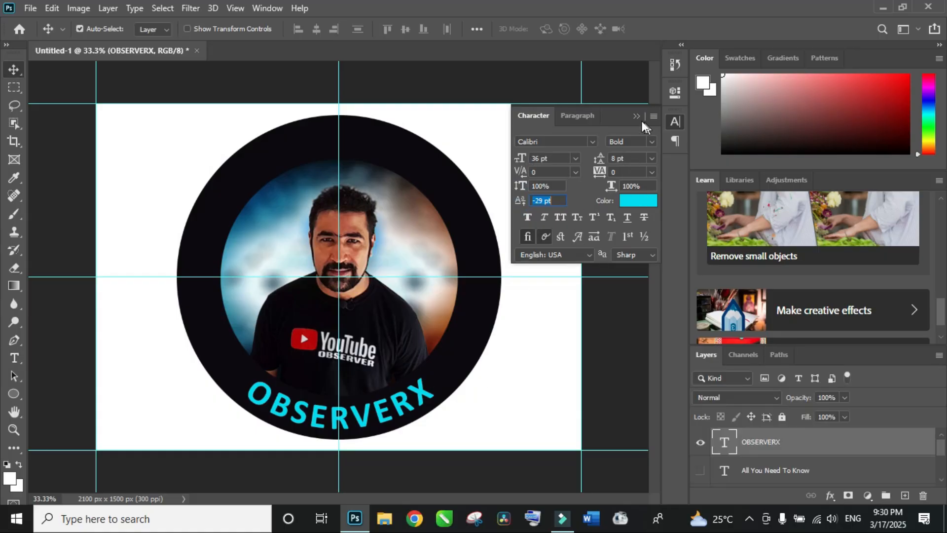
{"action": "left_click", "coordinate": [637, 117]}
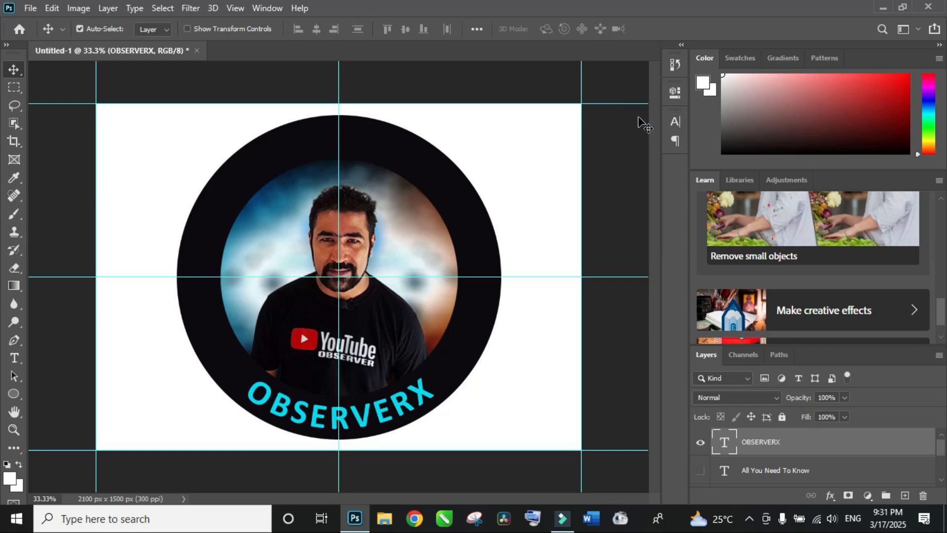
Show the "All You Need To Know" text layer again and clear the canvas guides.
{"action": "key", "text": "a"}
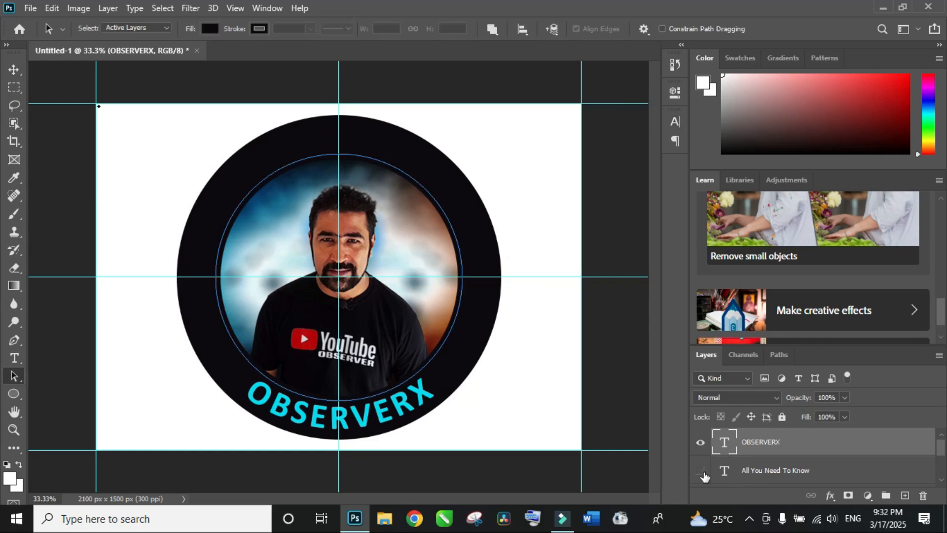
{"action": "left_click", "coordinate": [701, 471]}
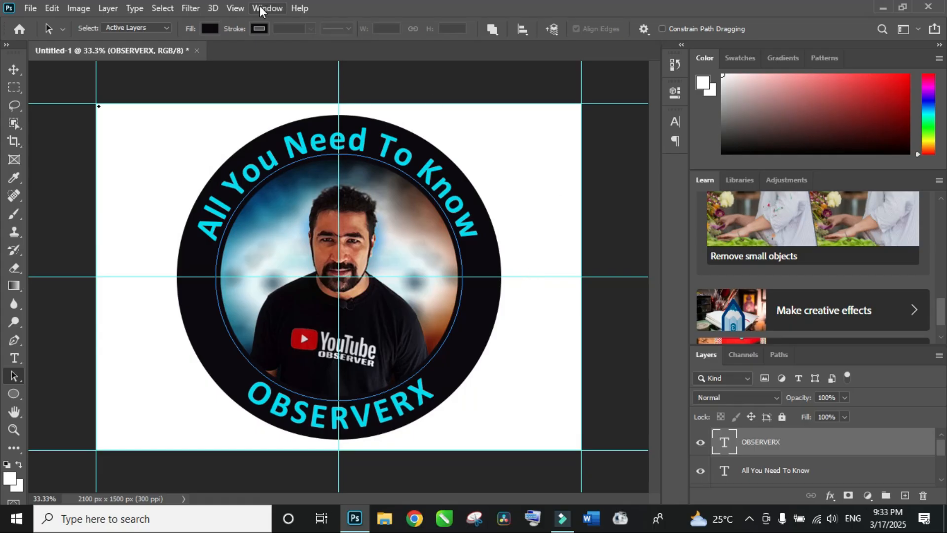
{"action": "left_click", "coordinate": [235, 9]}
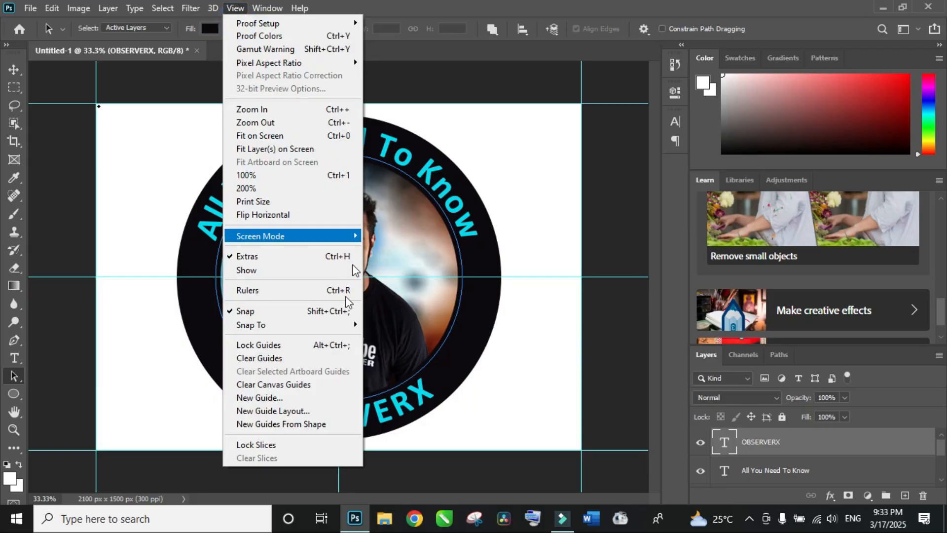
{"action": "left_click", "coordinate": [318, 384]}
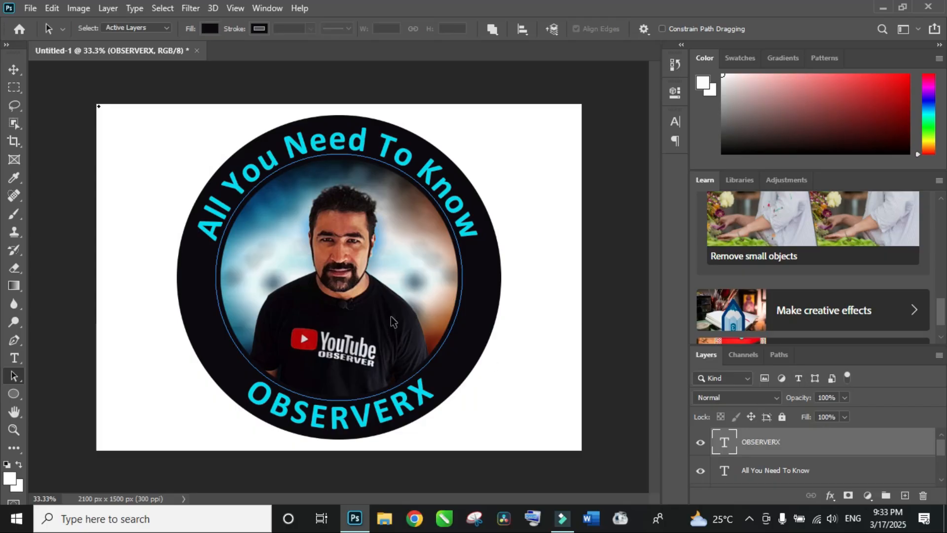
{"action": "left_click", "coordinate": [14, 70]}
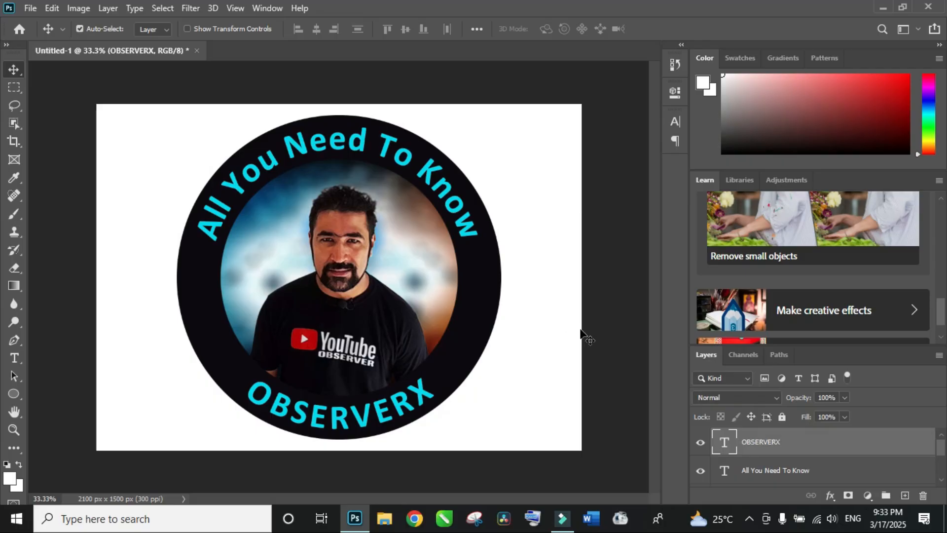
Hide the white Background layer to make the area around the logo transparent.
{"action": "scroll", "coordinate": [866, 443], "scroll_direction": "down", "scroll_amount": 1}
{"action": "scroll", "coordinate": [866, 443], "scroll_direction": "down", "scroll_amount": 2}
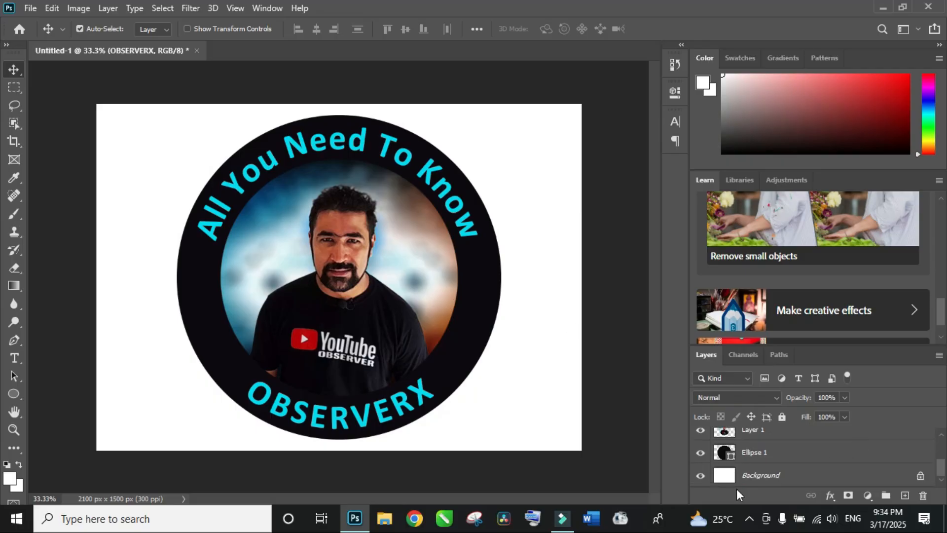
{"action": "left_click", "coordinate": [701, 475]}
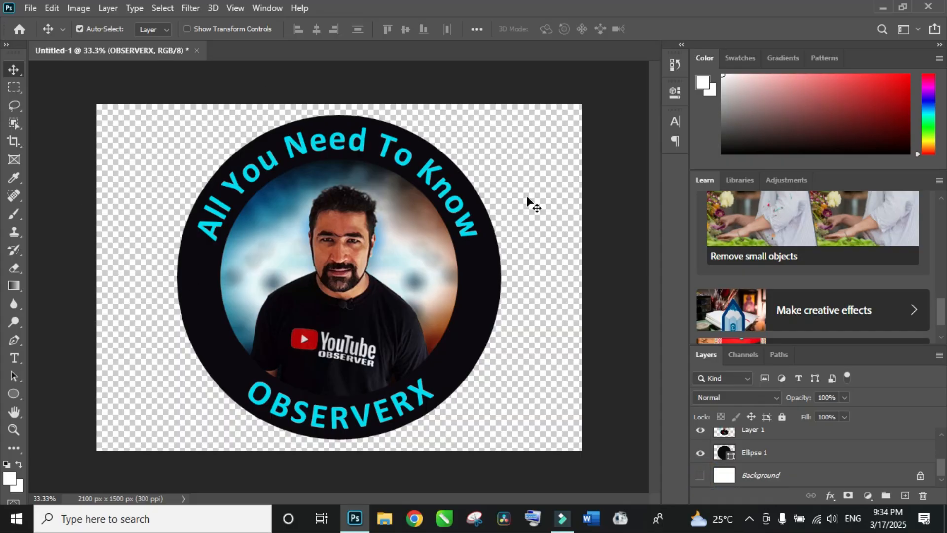
Start saving the document under a new name on the computer, choosing the Desktop folder.
{"action": "left_click", "coordinate": [31, 8]}
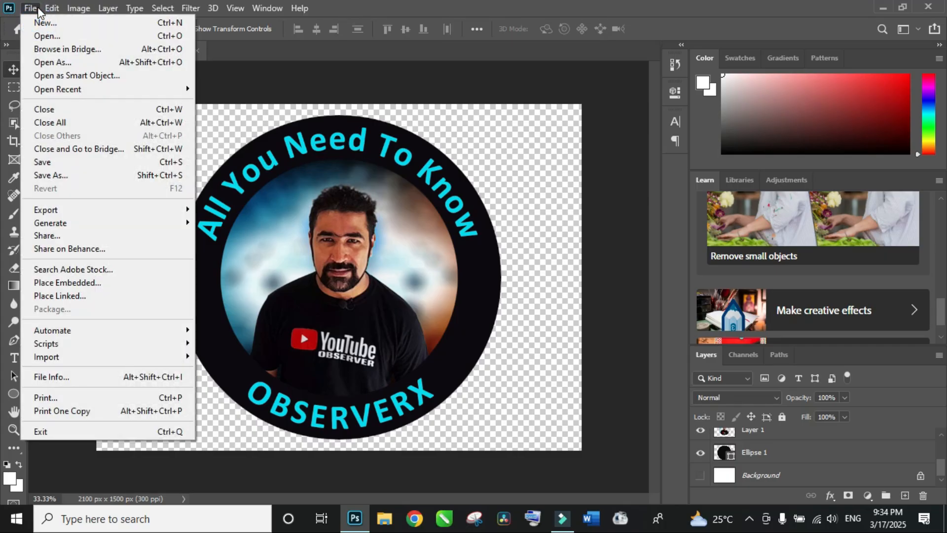
{"action": "left_click", "coordinate": [132, 175]}
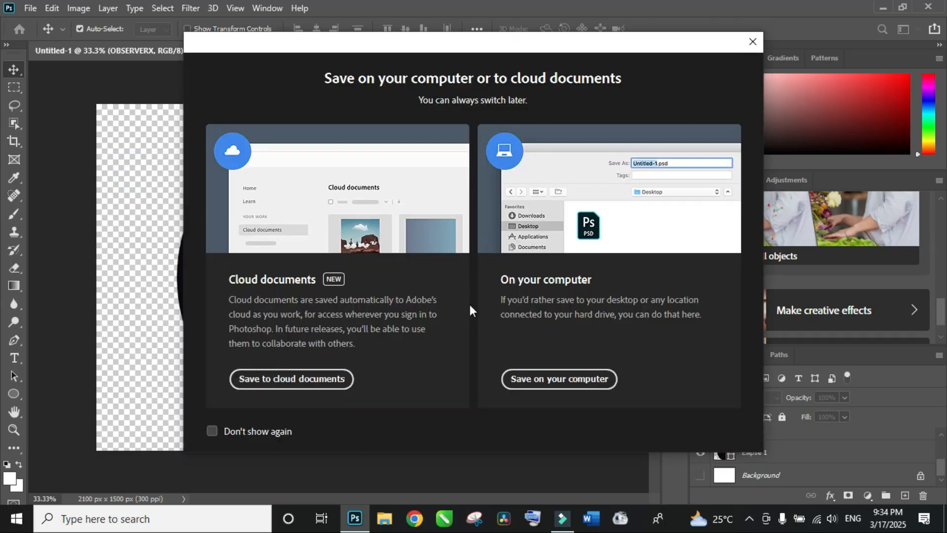
{"action": "left_click", "coordinate": [534, 382]}
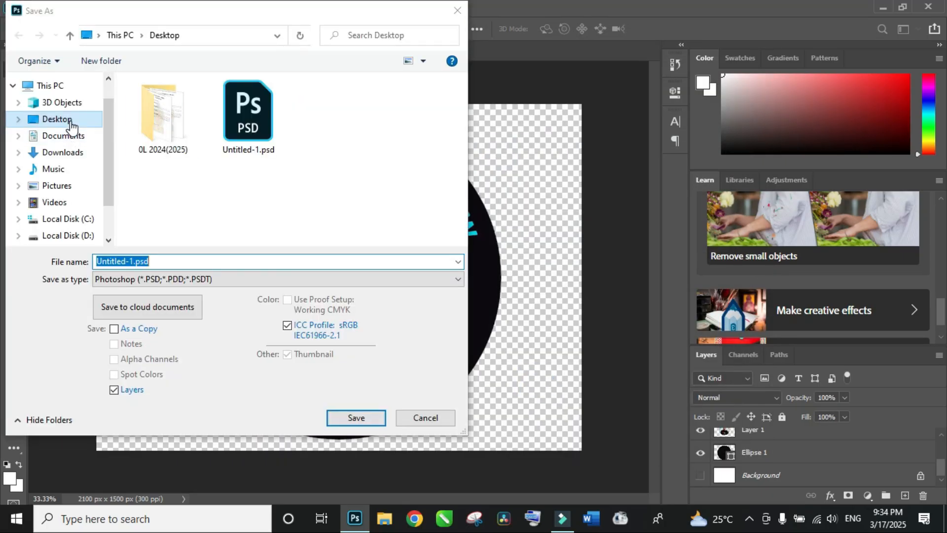
{"action": "left_click", "coordinate": [71, 121]}
Name the file "New Logo" and choose PNG as its file type.
{"action": "left_click", "coordinate": [167, 262]}
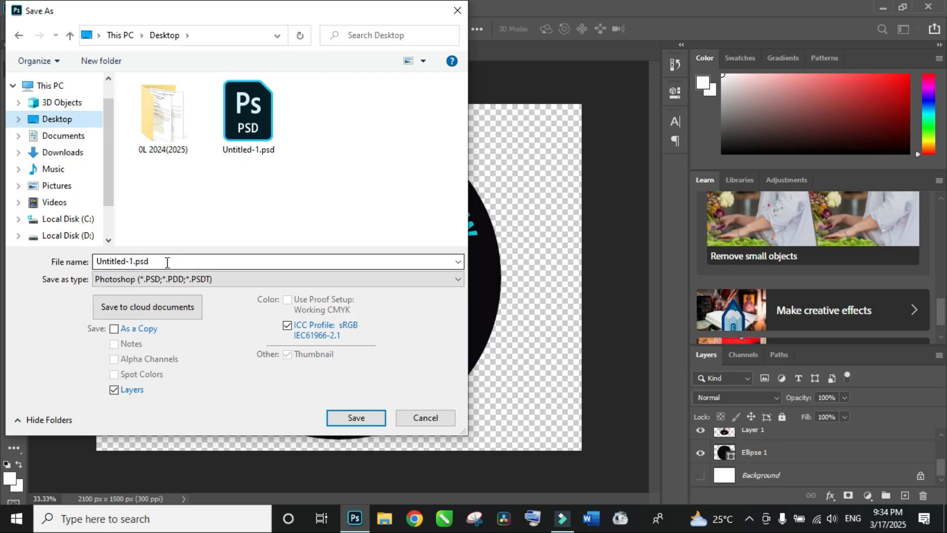
{"action": "double_click", "coordinate": [167, 262]}
{"action": "type", "text": "New"}
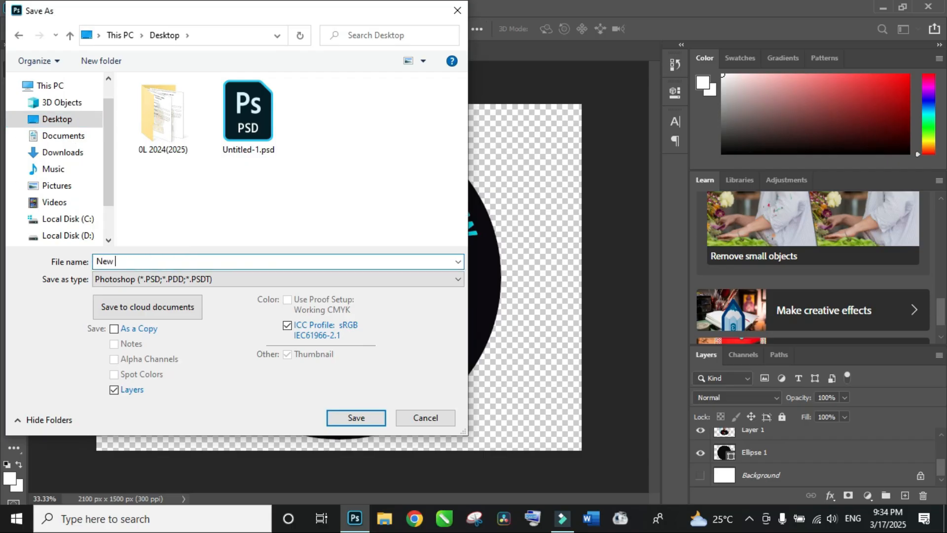
{"action": "type", "text": " Logo"}
{"action": "left_click", "coordinate": [333, 279]}
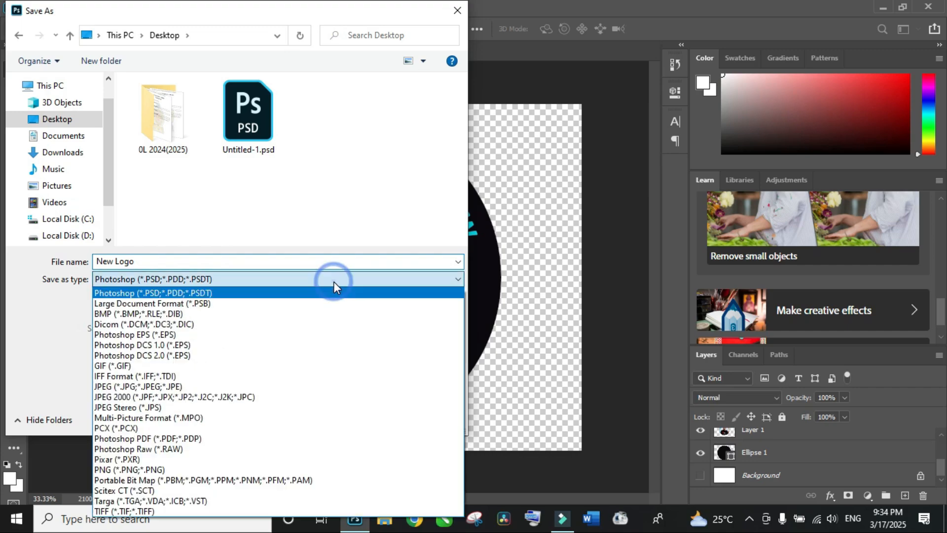
{"action": "left_click", "coordinate": [170, 471]}
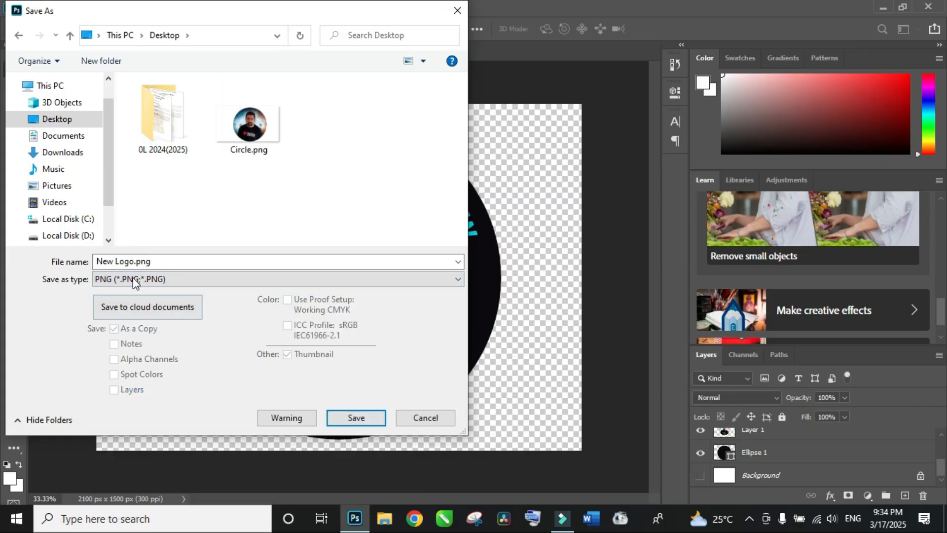
Save New Logo.png to the Desktop, accepting the PNG format options.
{"action": "left_click", "coordinate": [345, 418]}
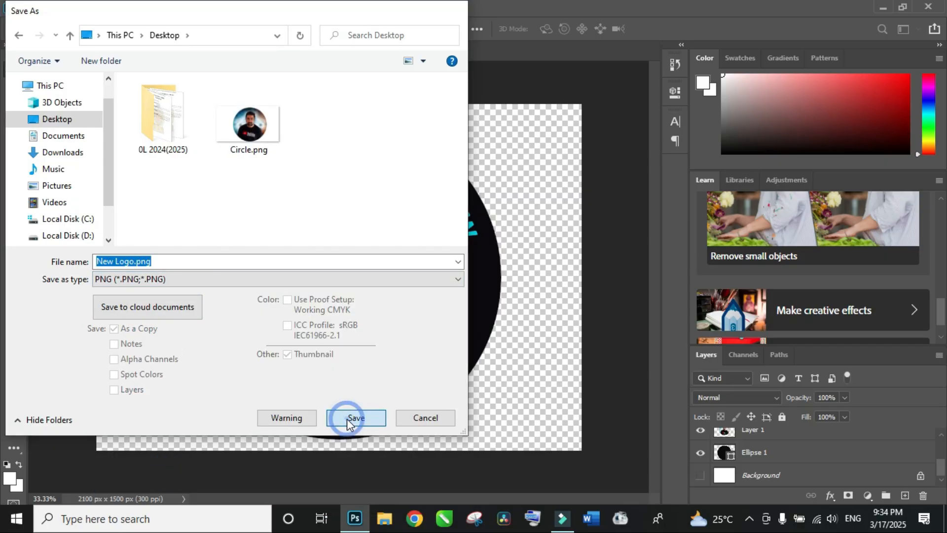
{"action": "left_click", "coordinate": [569, 143]}
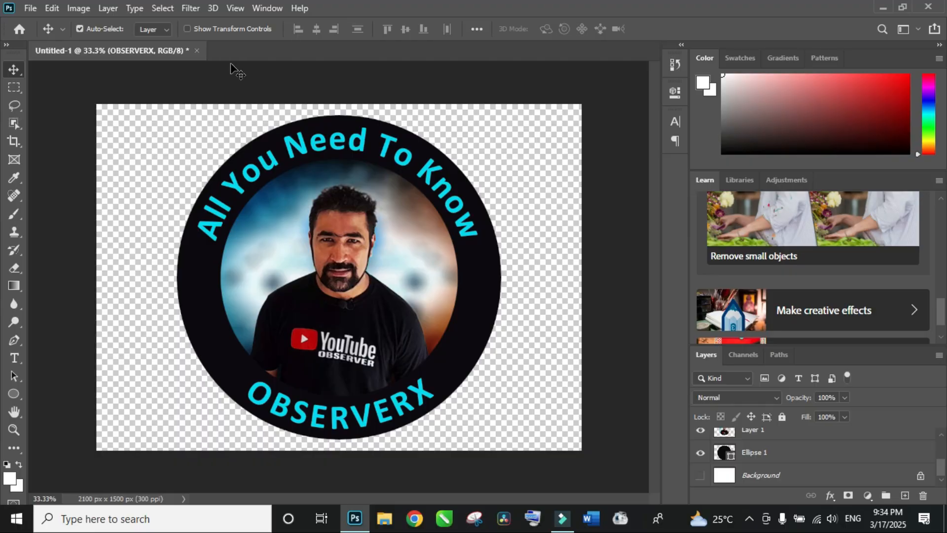
View the exported New Logo.png from the desktop in the image viewer, close it and return to Photoshop.
{"action": "left_click", "coordinate": [883, 7]}
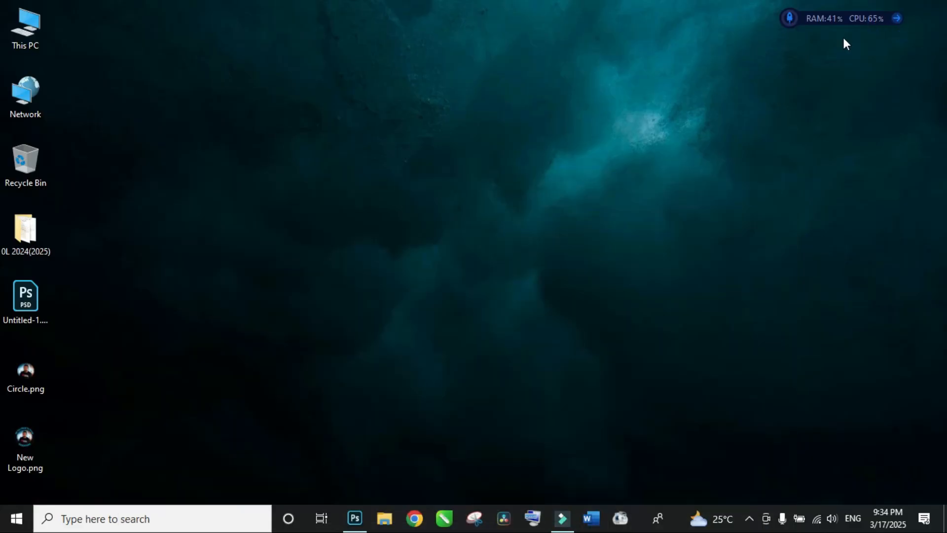
{"action": "double_click", "coordinate": [27, 445]}
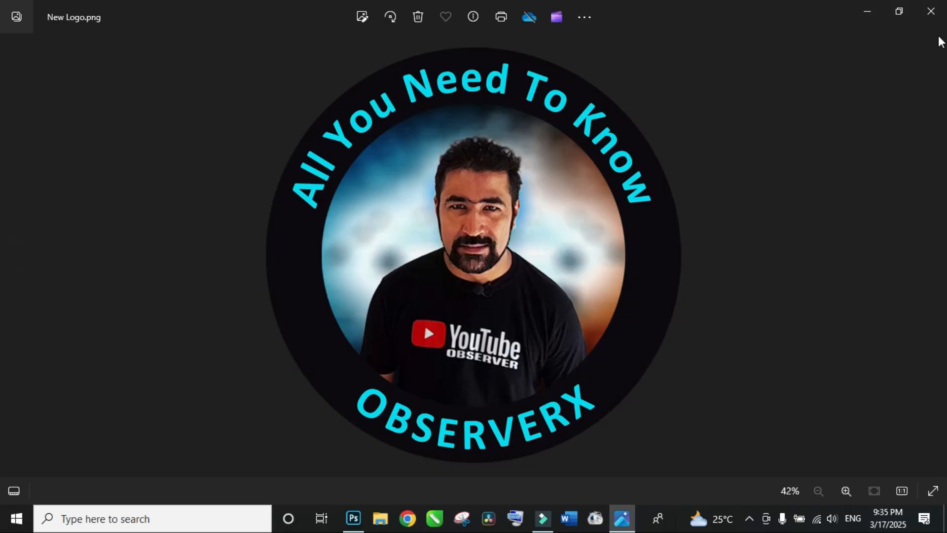
{"action": "left_click", "coordinate": [931, 10]}
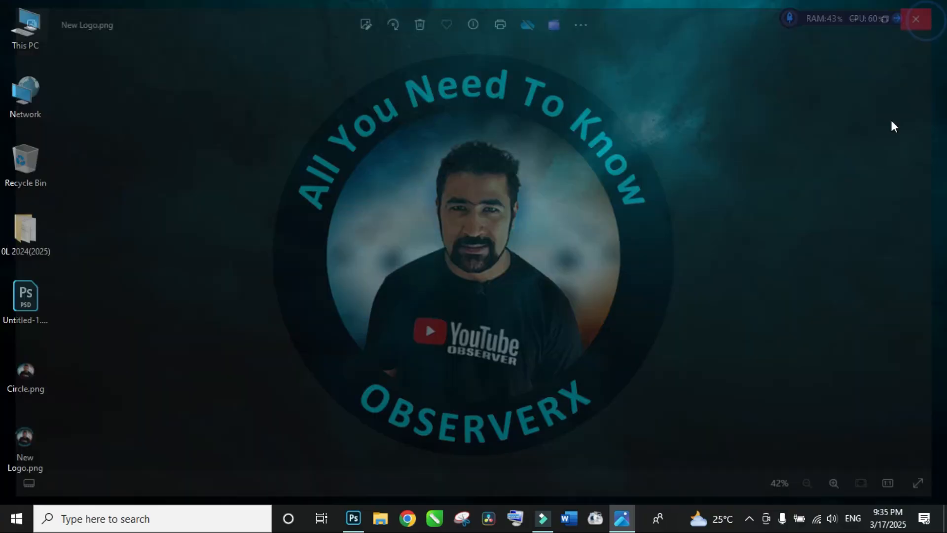
{"action": "left_click", "coordinate": [350, 519]}
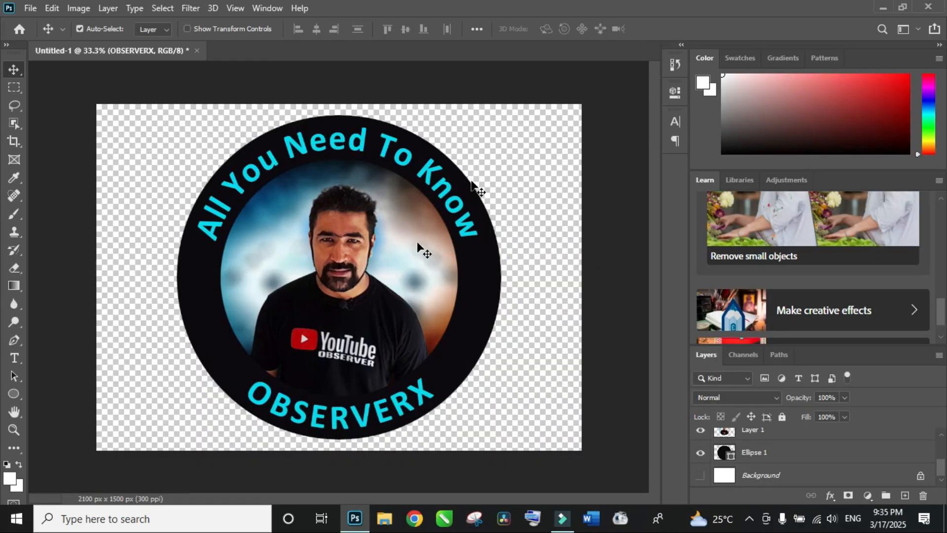